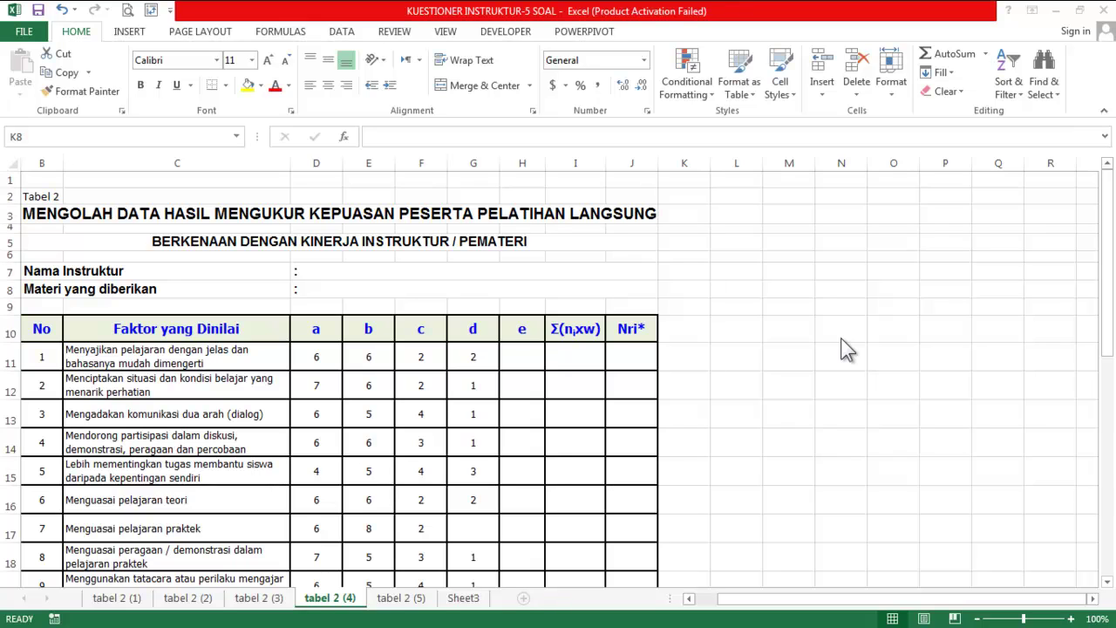
- Select factor 1's description and scroll through the questionnaire table
{"action": "left_click", "coordinate": [247, 353]}
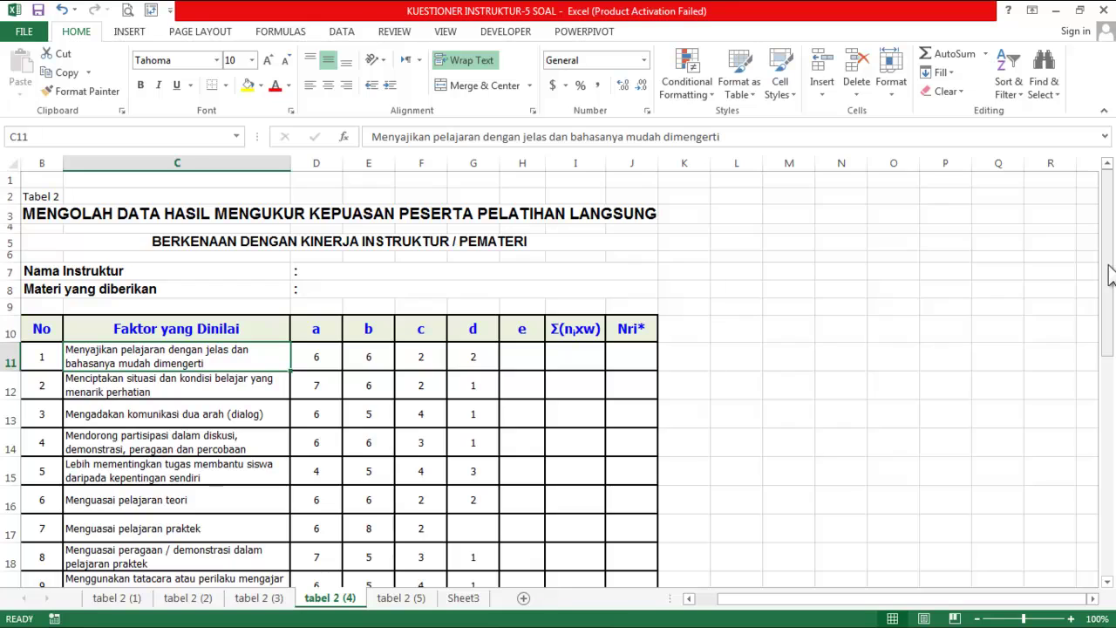
{"action": "left_click_drag", "start_coordinate": [1107, 277], "coordinate": [824, 279]}
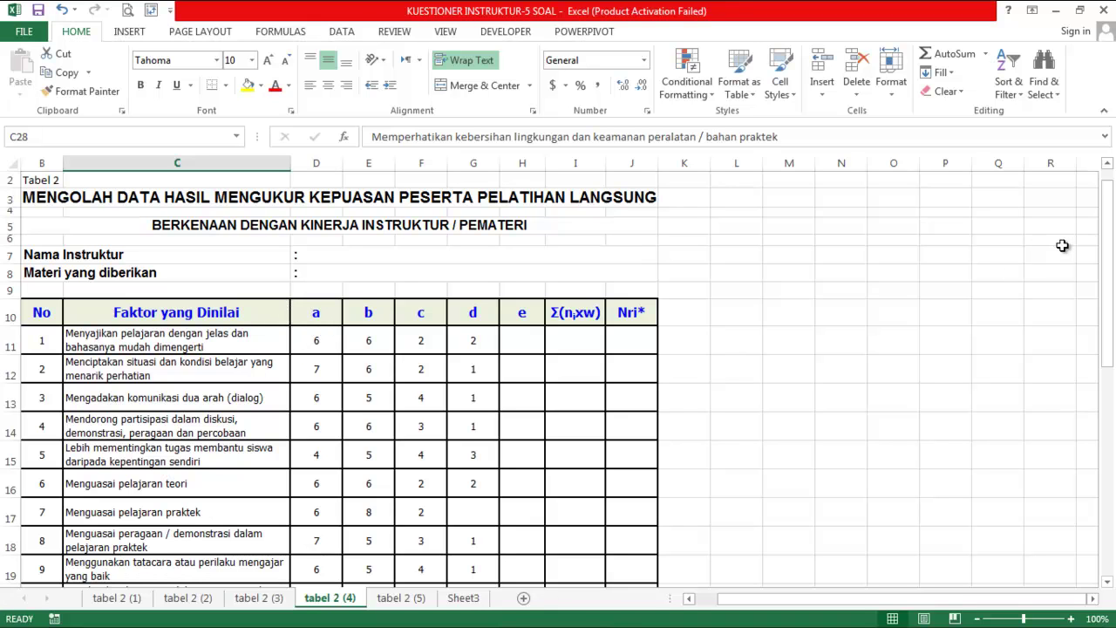
{"action": "left_click_drag", "start_coordinate": [1106, 251], "coordinate": [1105, 463]}
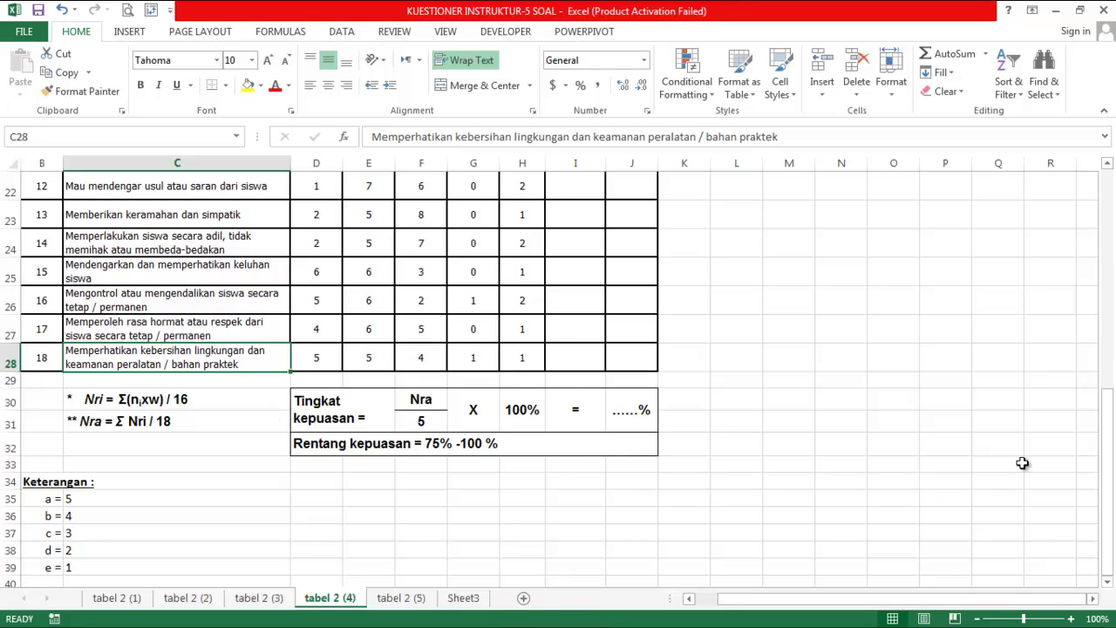
{"action": "left_click_drag", "start_coordinate": [1108, 469], "coordinate": [1108, 242]}
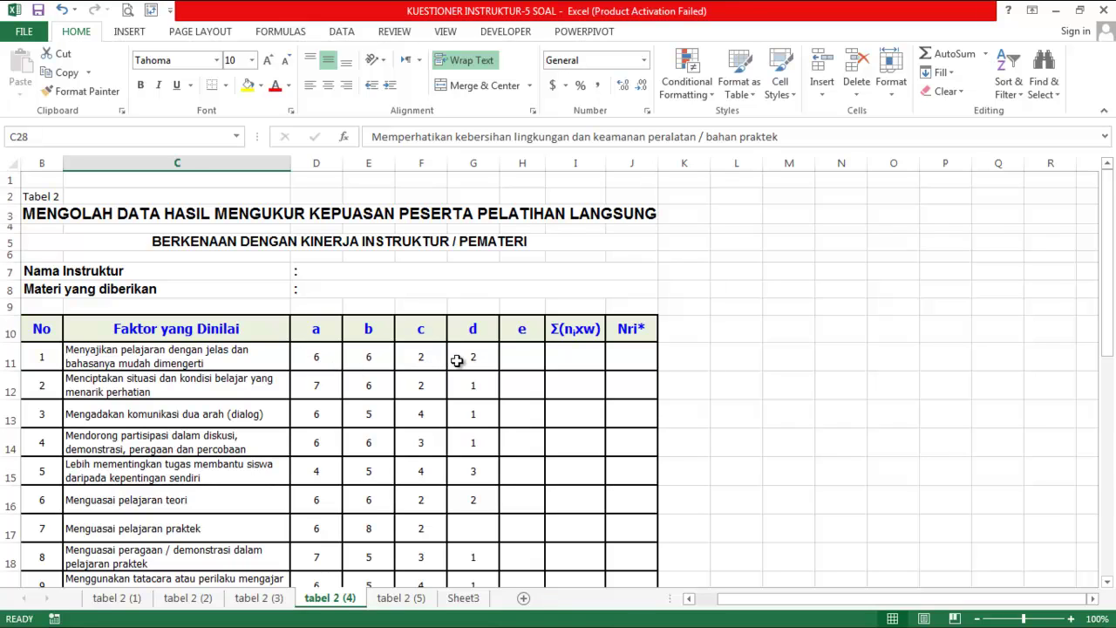
- Start factor 1's Σ(n·w) formula in I11 with the a count times 5 (D11*5)
{"action": "left_click", "coordinate": [576, 358]}
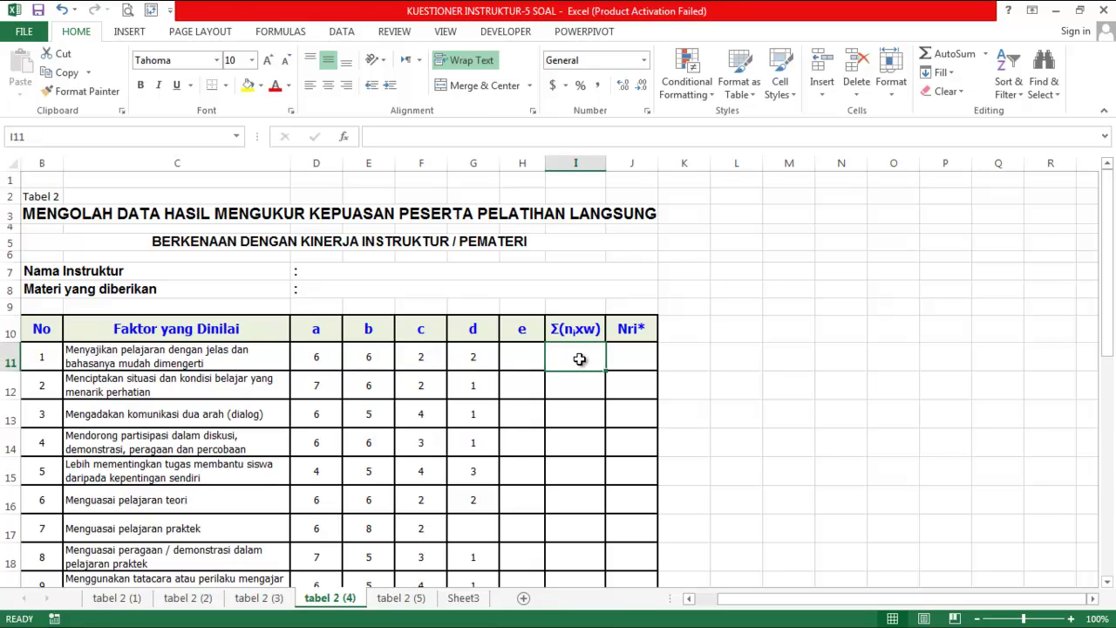
{"action": "type", "text": "="}
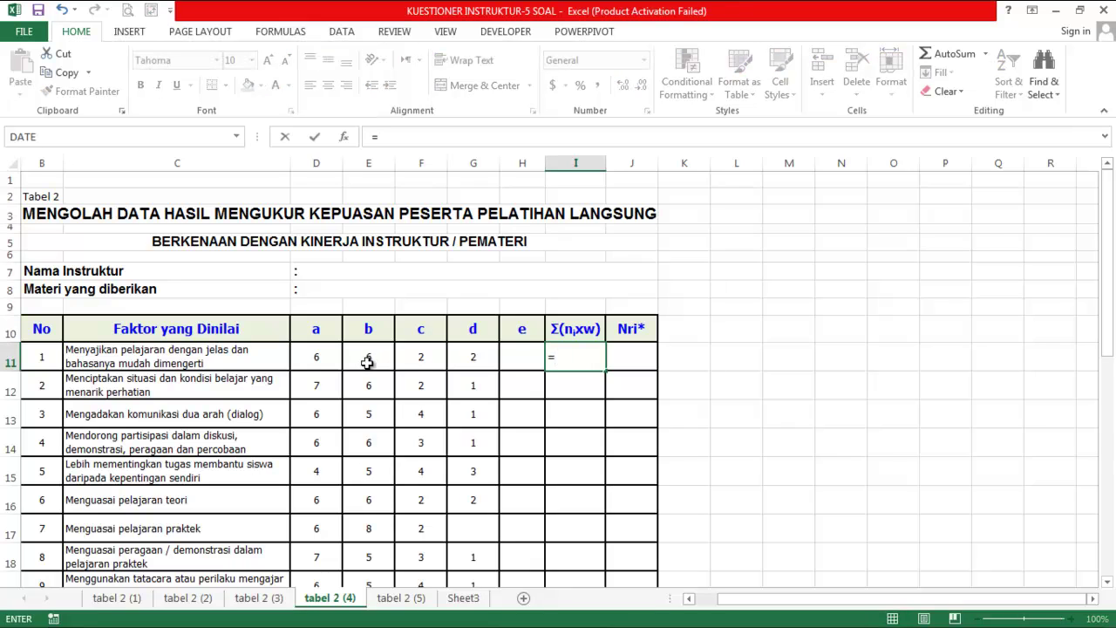
{"action": "left_click", "coordinate": [323, 358]}
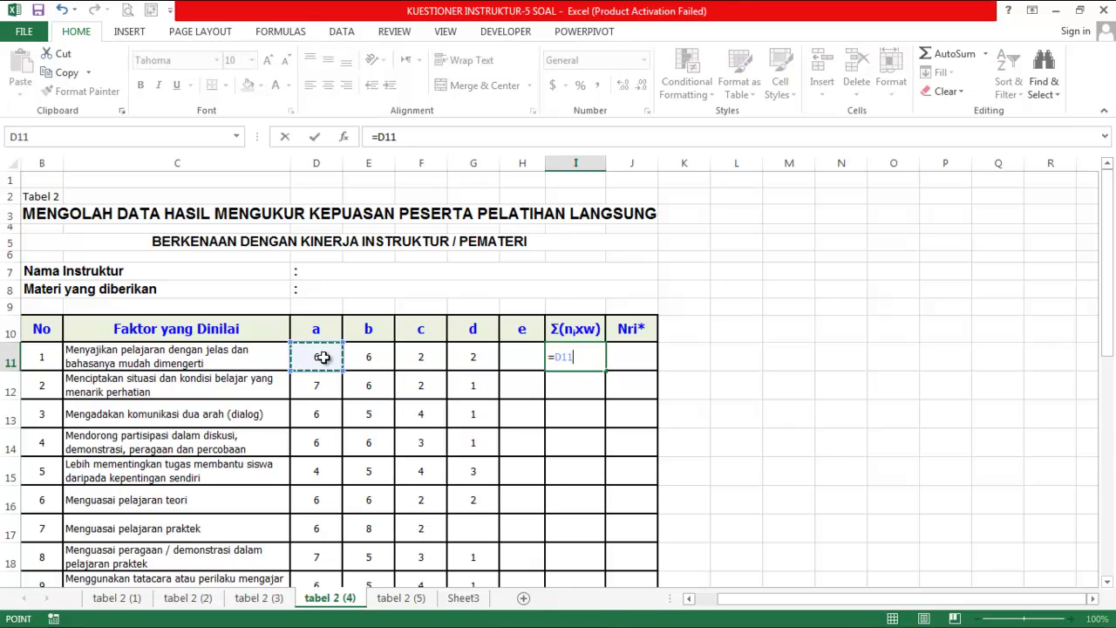
{"action": "key", "text": "BackSpace"}
{"action": "key", "text": "BackSpace"}
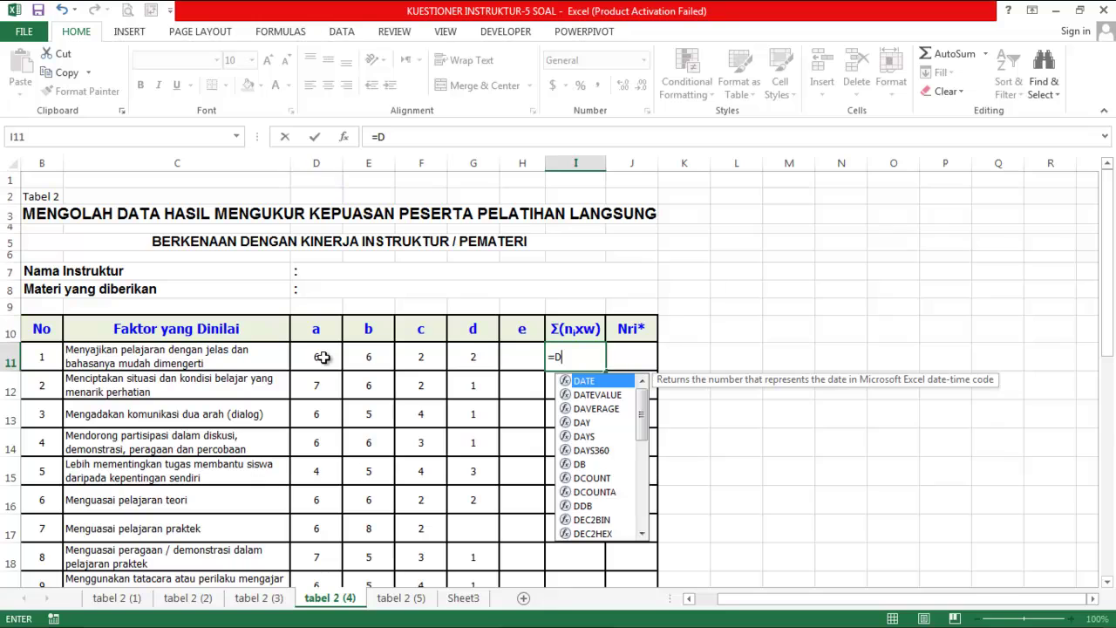
{"action": "key", "text": "BackSpace"}
{"action": "type", "text": "("}
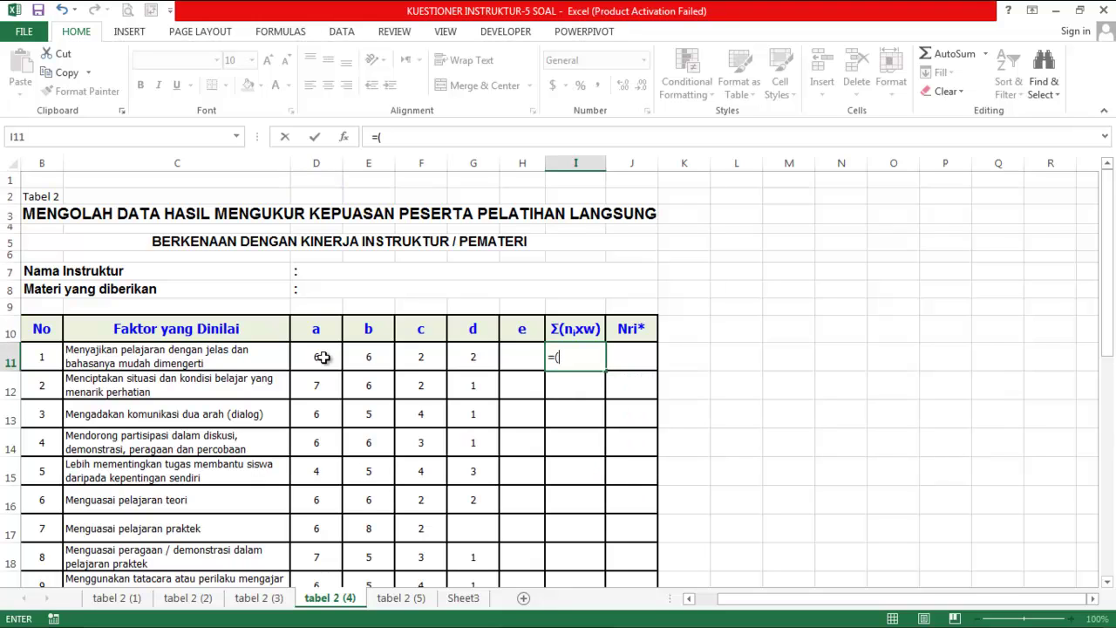
{"action": "left_click", "coordinate": [322, 358]}
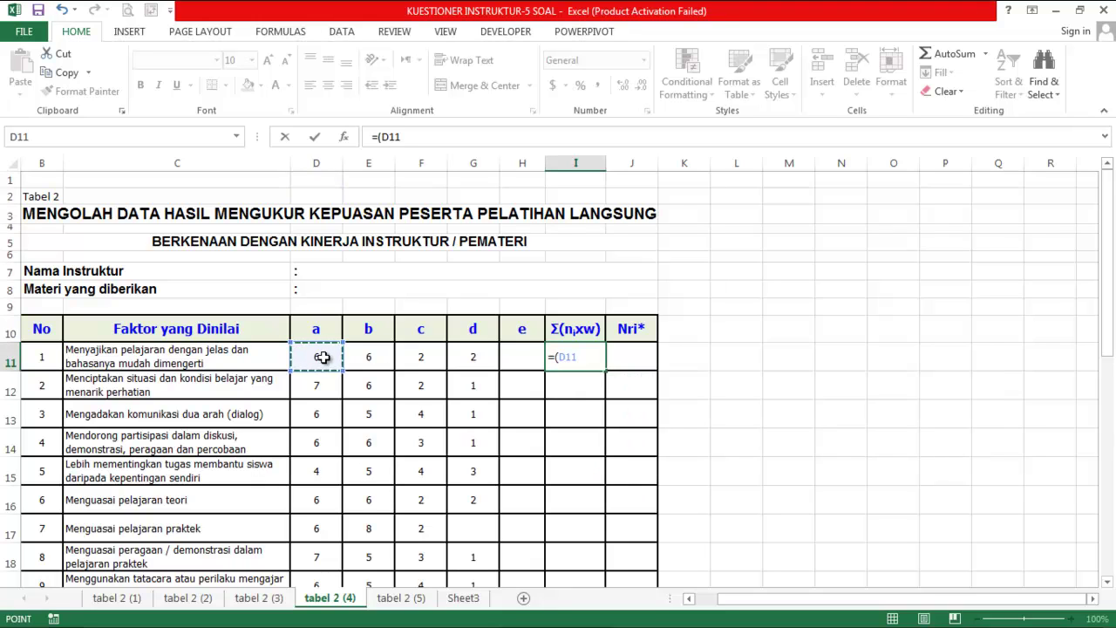
{"action": "type", "text": "*"}
{"action": "type", "text": "%"}
{"action": "key", "text": "BackSpace"}
{"action": "type", "text": "5)+("}
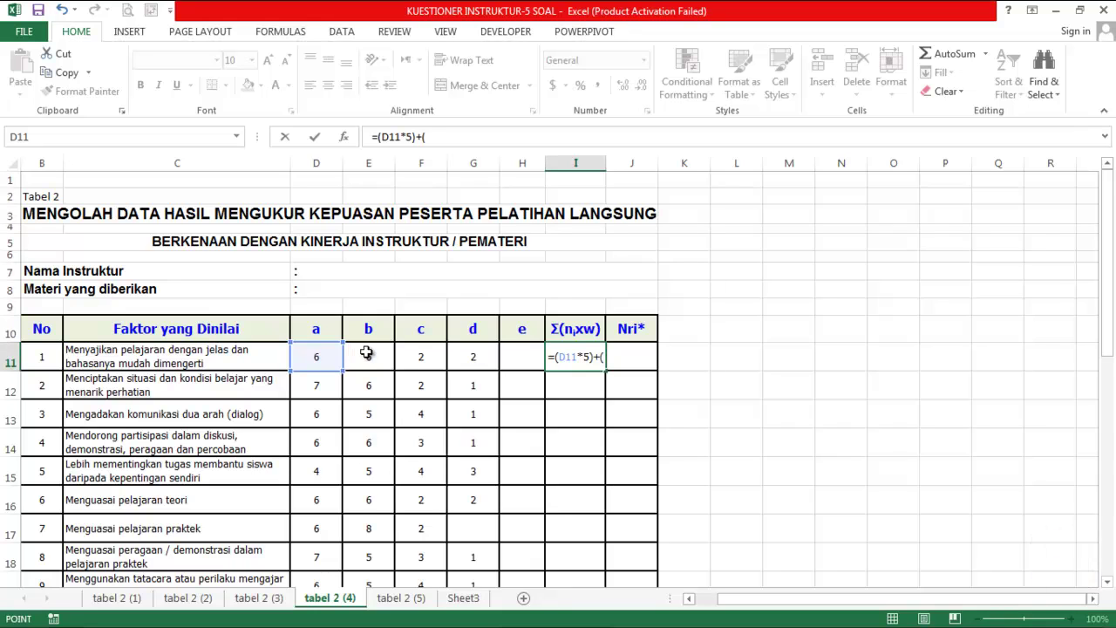
- Add E11*4, F11*3, G11*2 and H11*1 and commit the formula, showing 64
{"action": "left_click", "coordinate": [366, 352]}
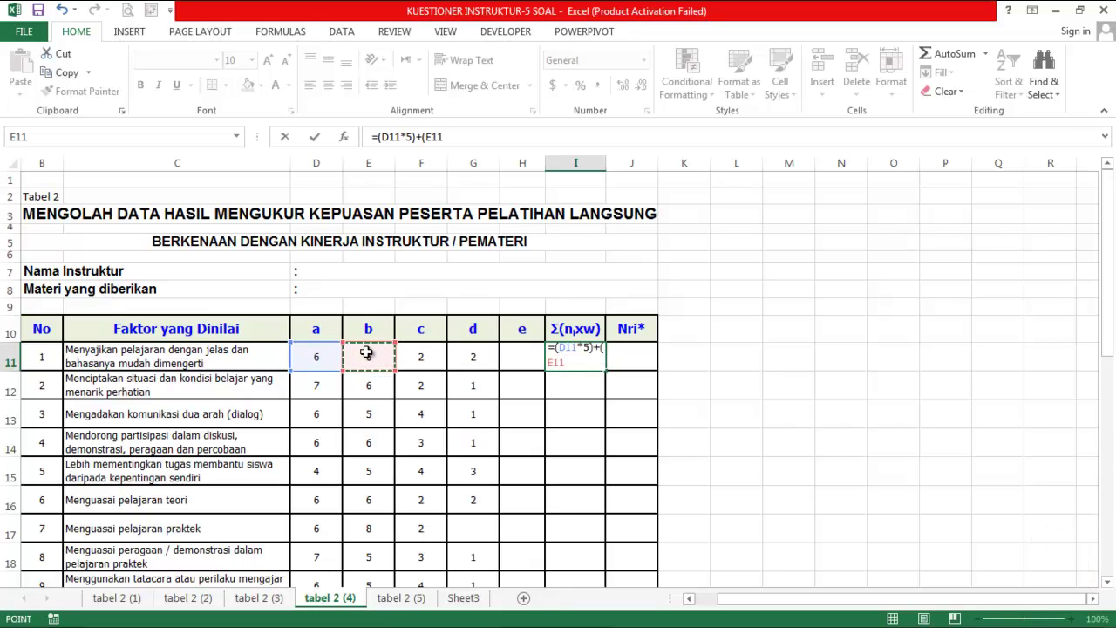
{"action": "type", "text": "*"}
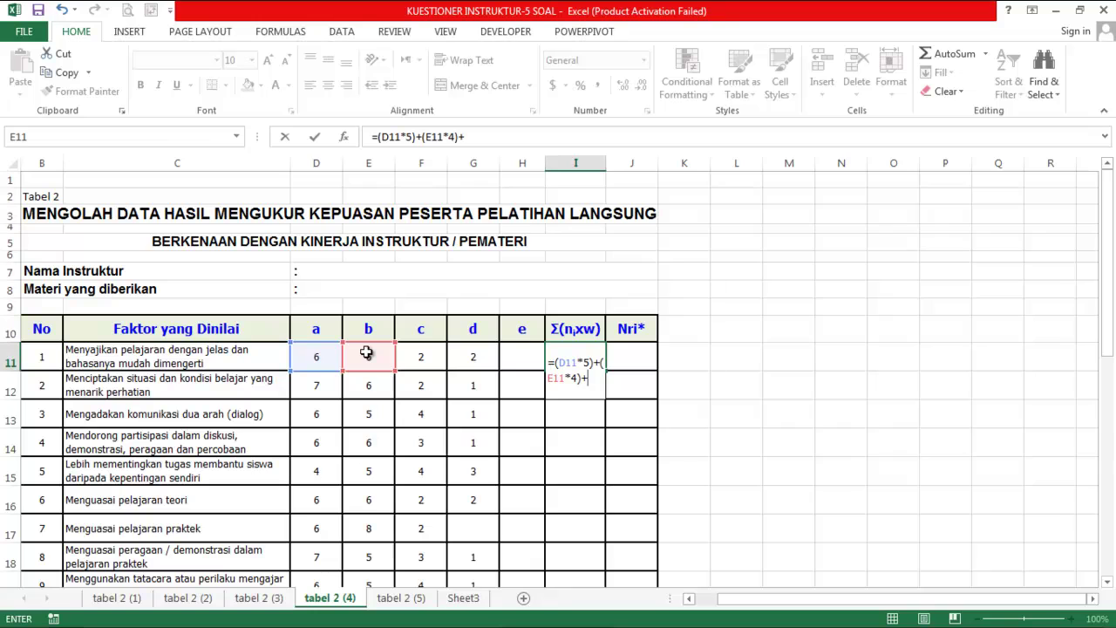
{"action": "left_click", "coordinate": [410, 352]}
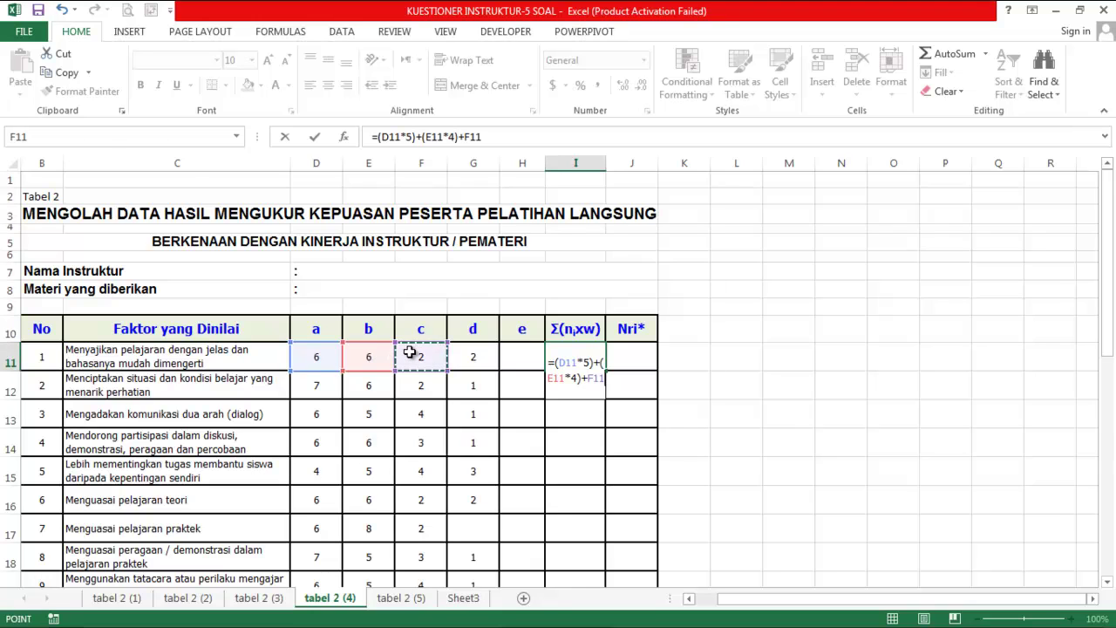
{"action": "key", "text": "BackSpace"}
{"action": "key", "text": "BackSpace"}
{"action": "key", "text": "BackSpace"}
{"action": "type", "text": "("}
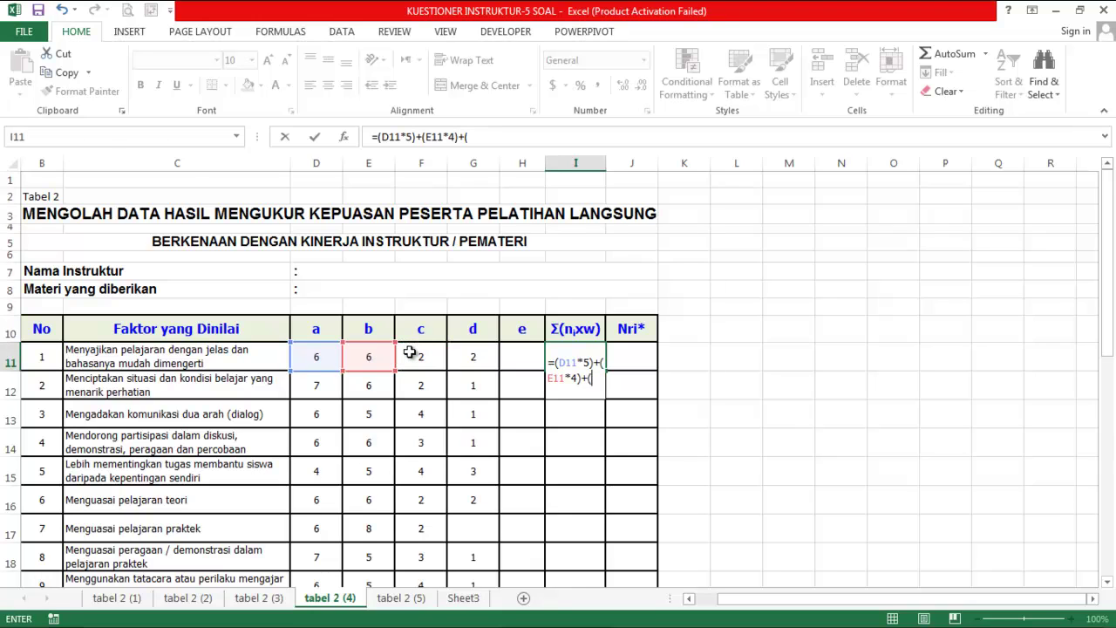
{"action": "left_click", "coordinate": [410, 352]}
{"action": "type", "text": "8"}
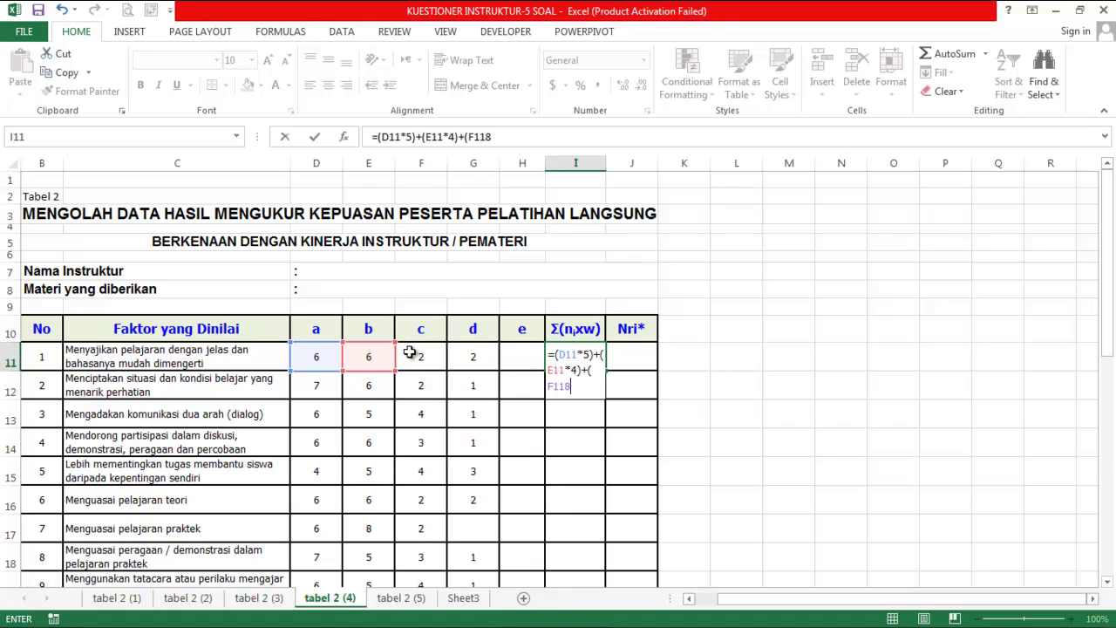
{"action": "key", "text": "BackSpace"}
{"action": "type", "text": "*3)+("}
{"action": "left_click", "coordinate": [468, 357]}
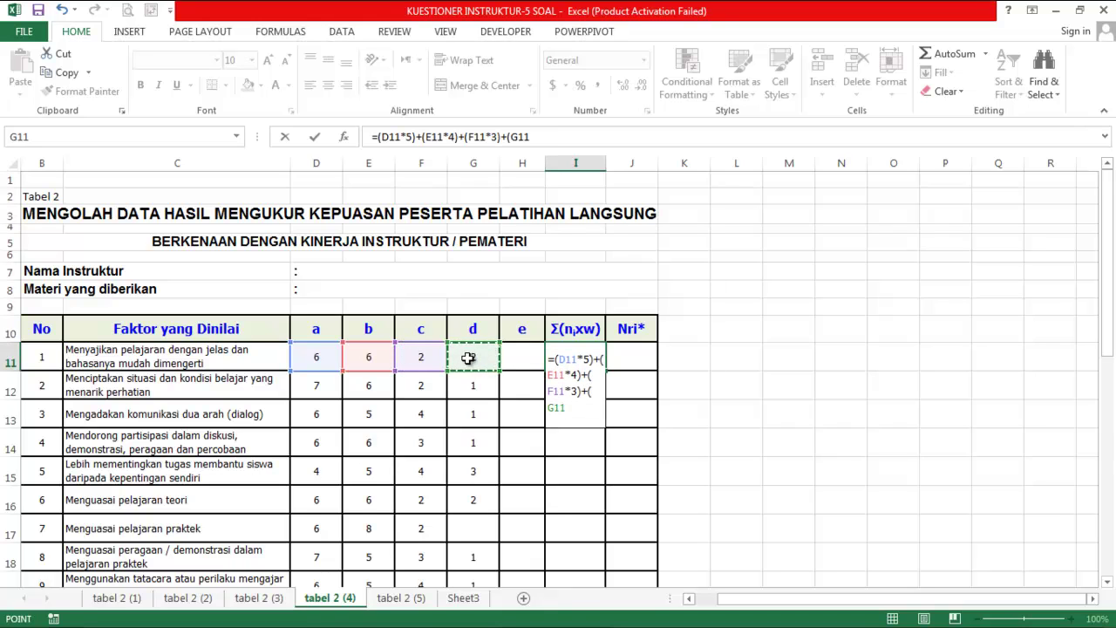
{"action": "type", "text": "*2)+"}
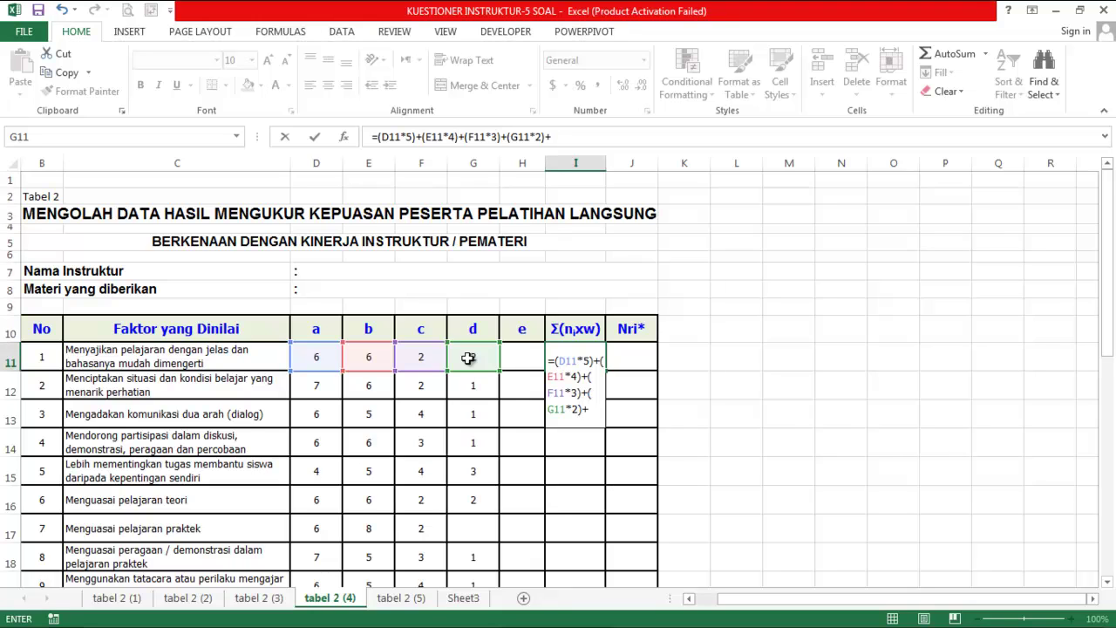
{"action": "left_click", "coordinate": [511, 355]}
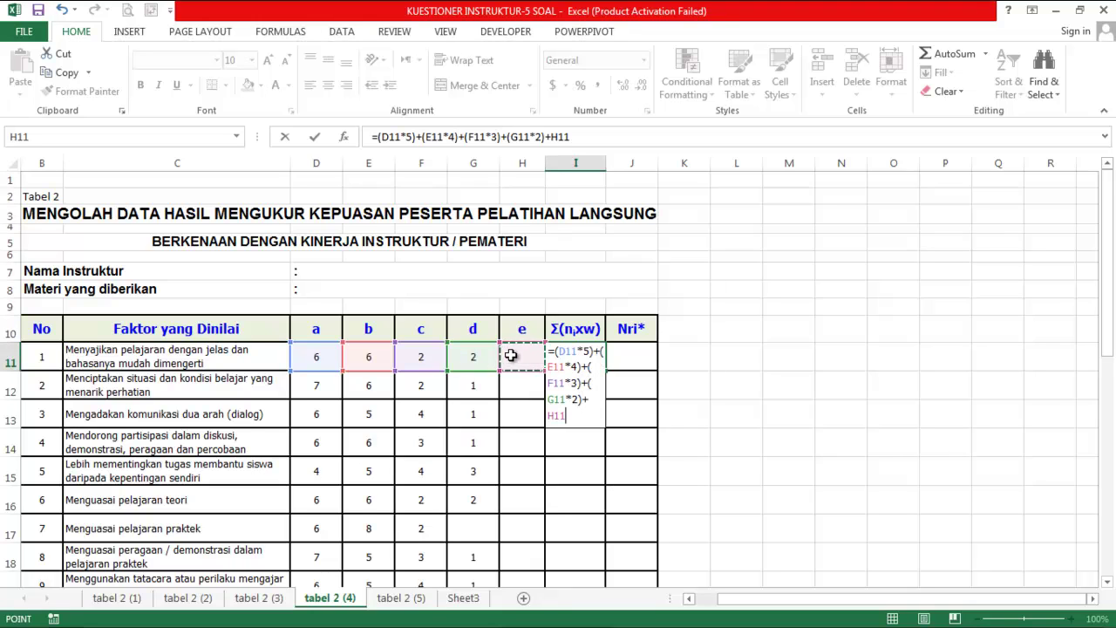
{"action": "key", "text": "BackSpace"}
{"action": "key", "text": "BackSpace"}
{"action": "key", "text": "BackSpace"}
{"action": "type", "text": "(H11*1)"}
{"action": "key", "text": "Return"}
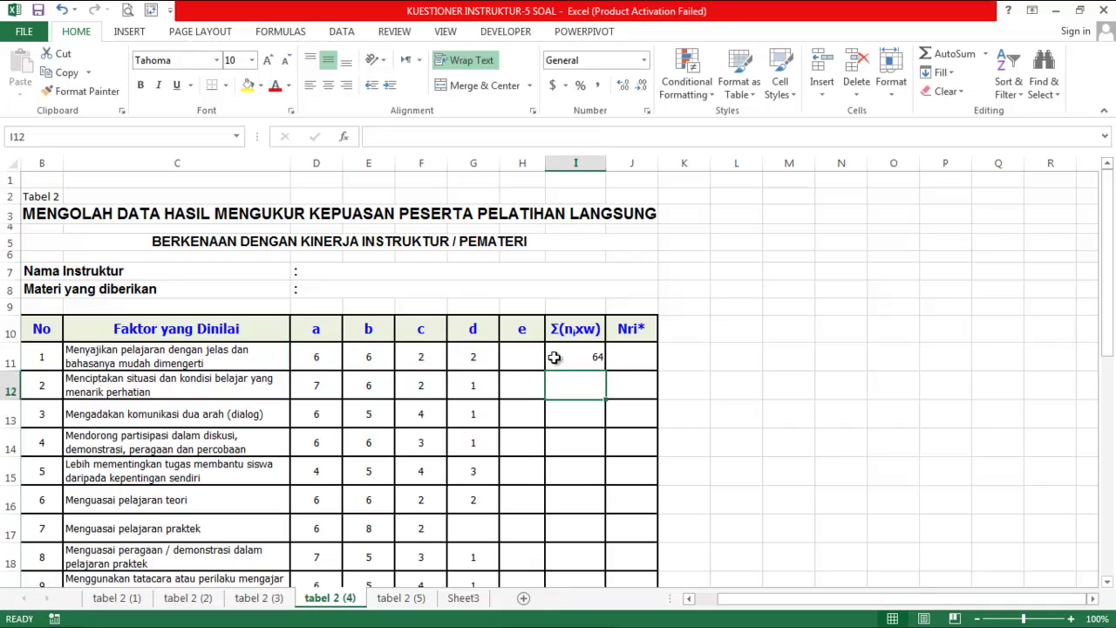
{"action": "left_click", "coordinate": [575, 359]}
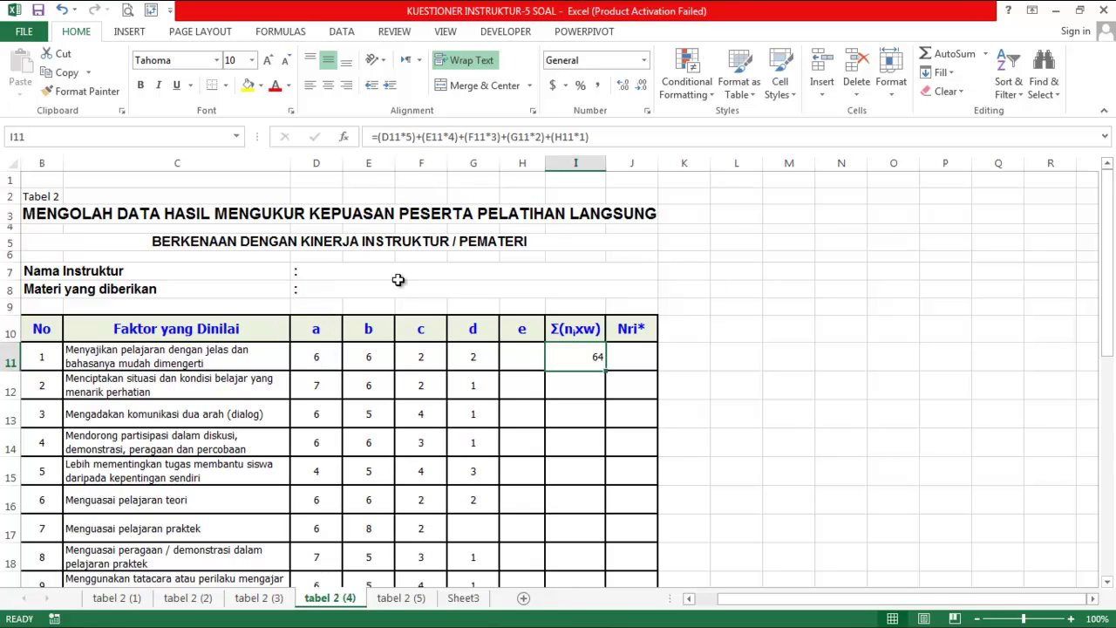
{"action": "left_click", "coordinate": [487, 137]}
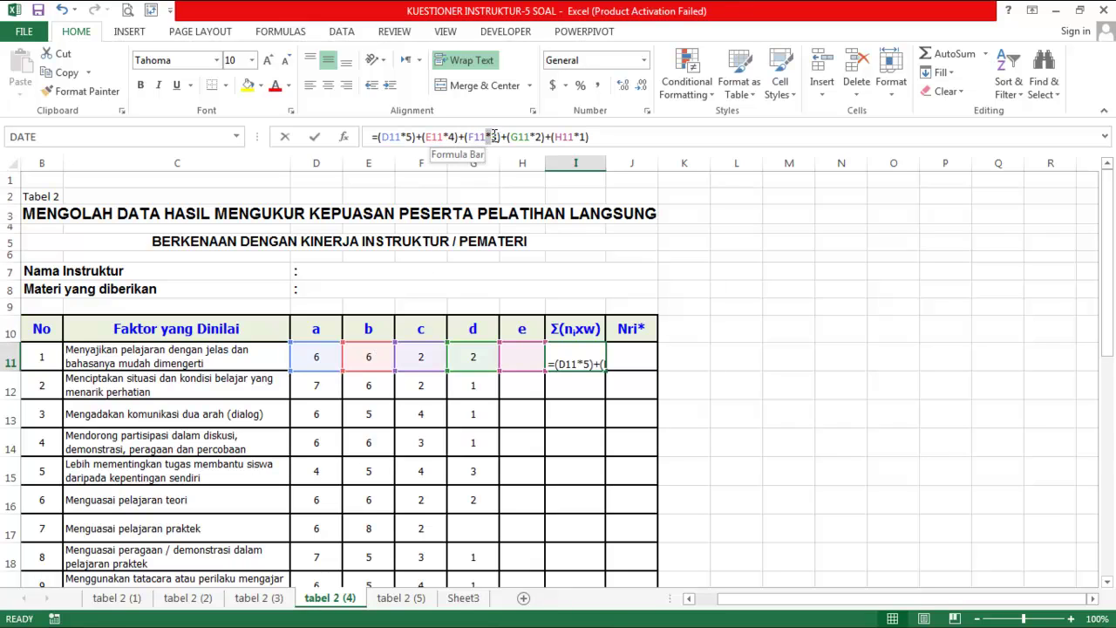
{"action": "left_click_drag", "start_coordinate": [493, 137], "coordinate": [499, 138]}
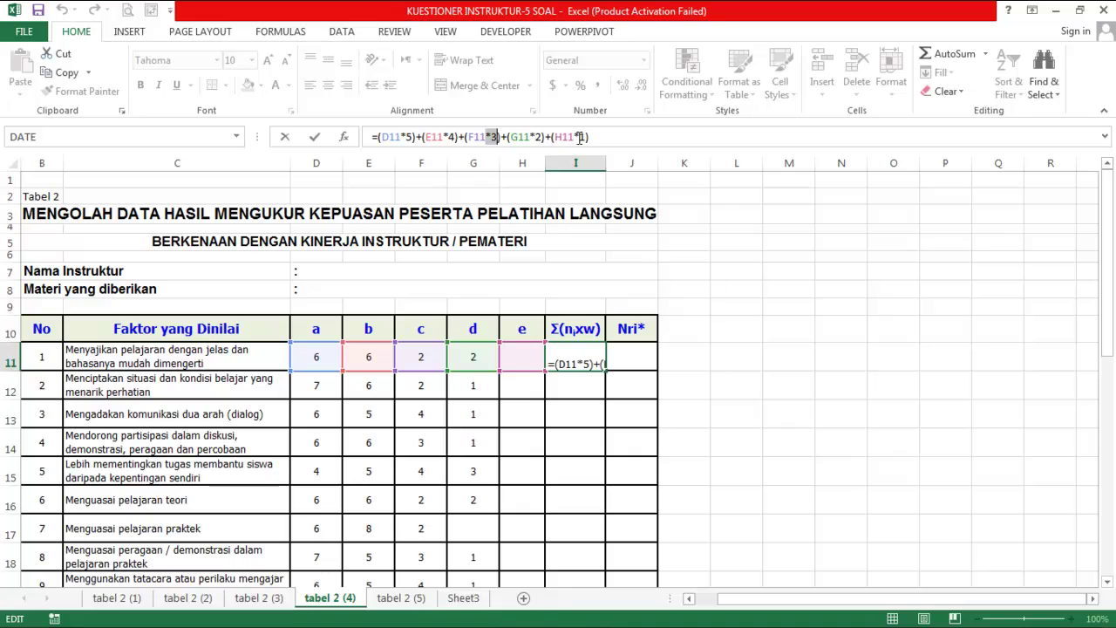
{"action": "left_click", "coordinate": [586, 137]}
{"action": "key", "text": "Return"}
{"action": "left_click", "coordinate": [626, 351]}
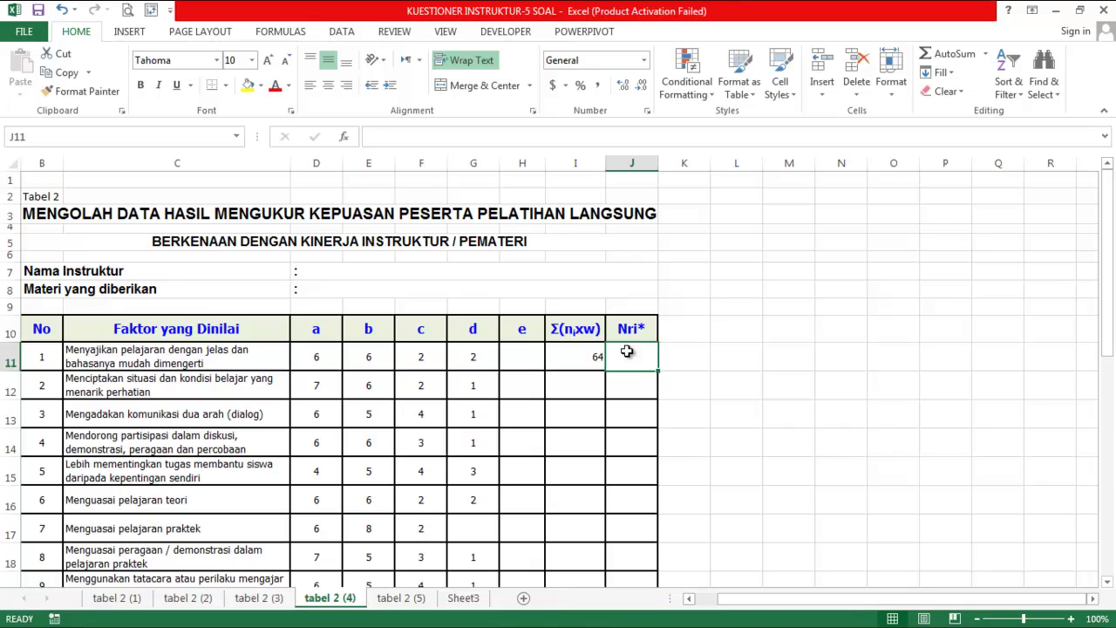
- Enter =I11/16 as factor 1's Nri in J11, giving 4
{"action": "type", "text": "="}
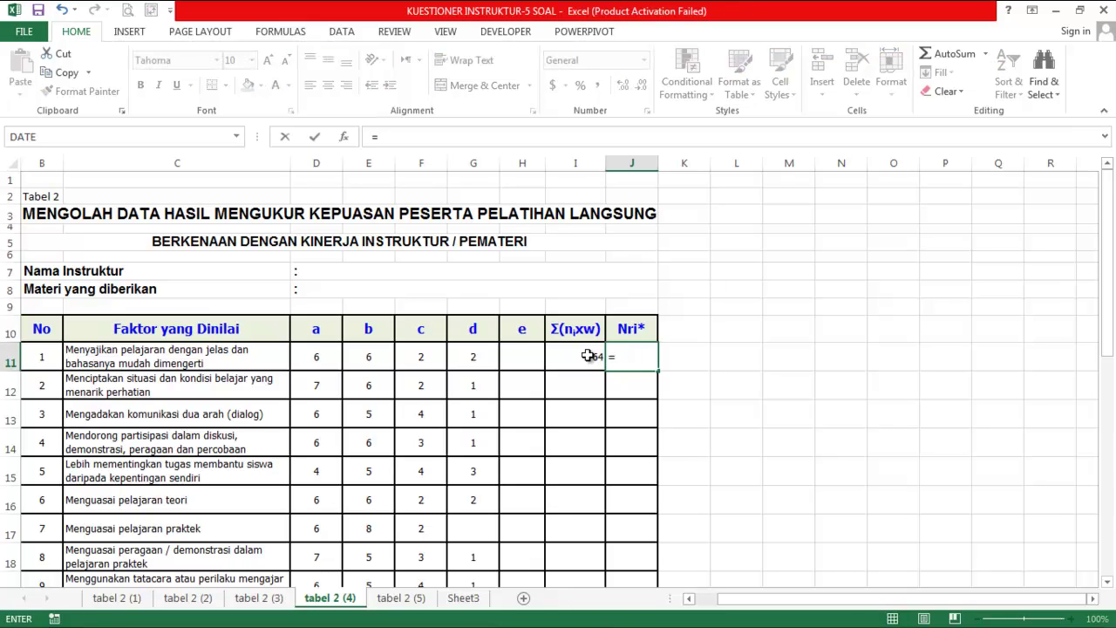
{"action": "left_click", "coordinate": [589, 356]}
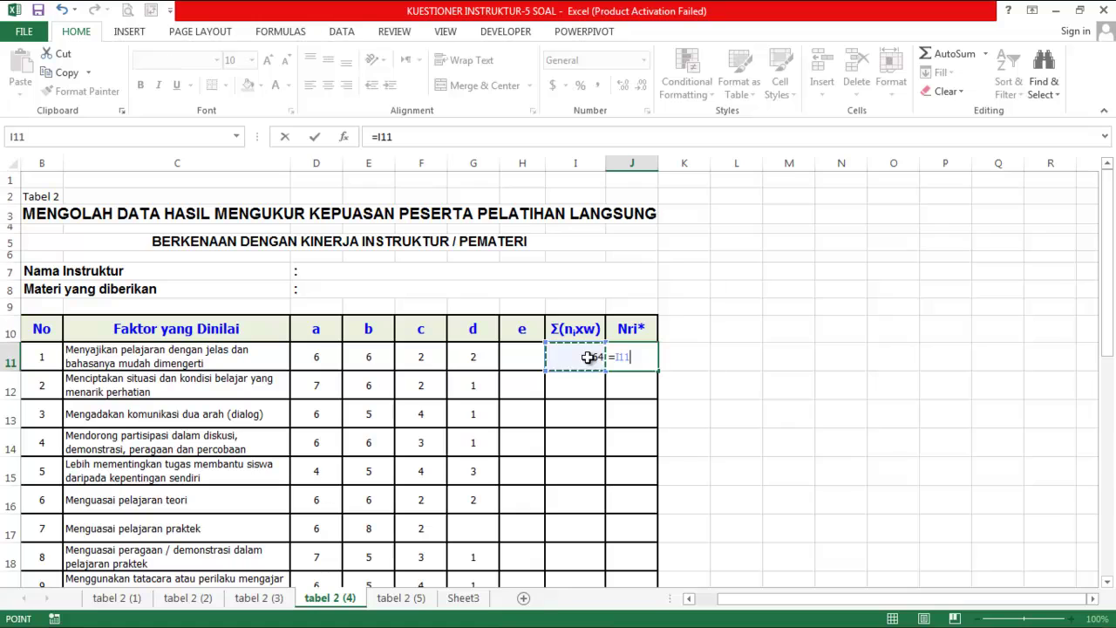
{"action": "type", "text": "/16"}
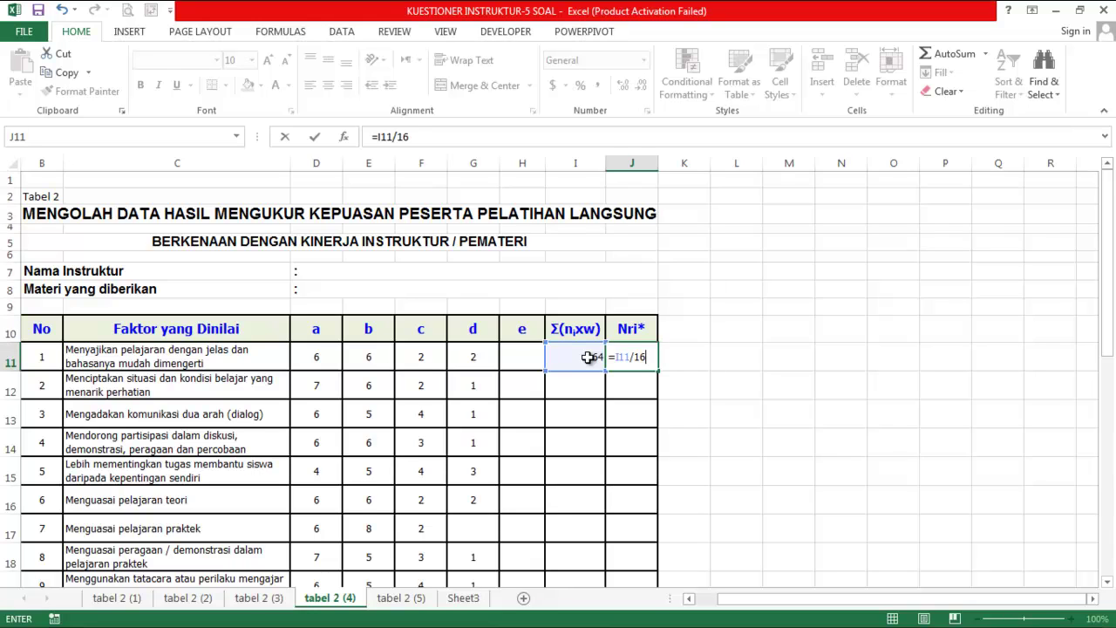
{"action": "key", "text": "Return"}
- Copy factor 1's Σ(n·w) formula down to factor 18 in I28, totalling 1103
{"action": "left_click", "coordinate": [589, 357]}
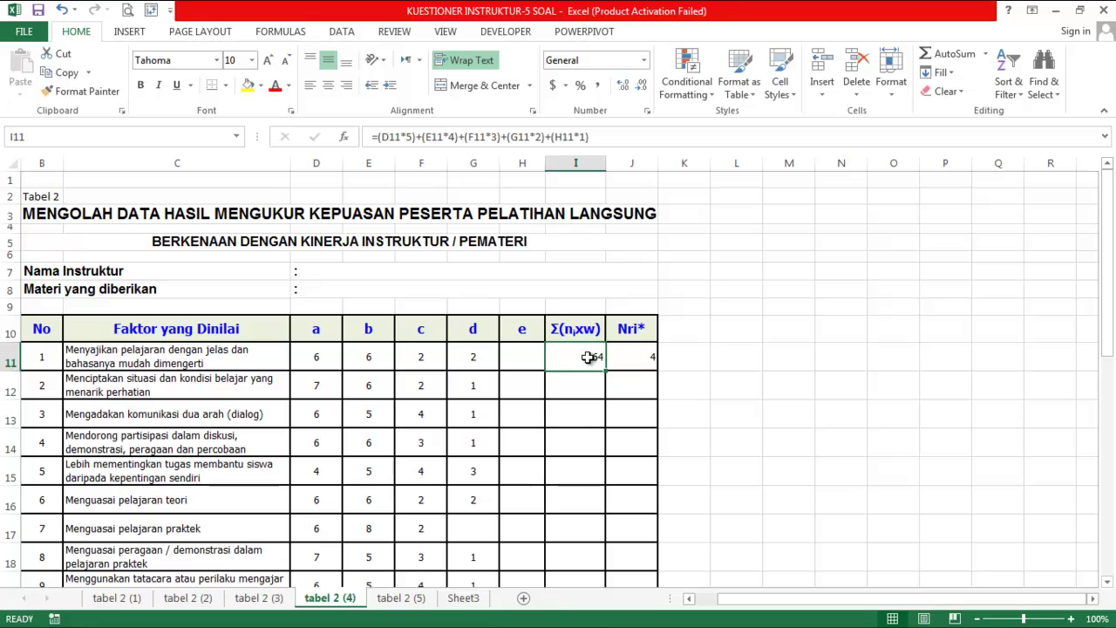
{"action": "left_click_drag", "start_coordinate": [606, 371], "coordinate": [607, 620]}
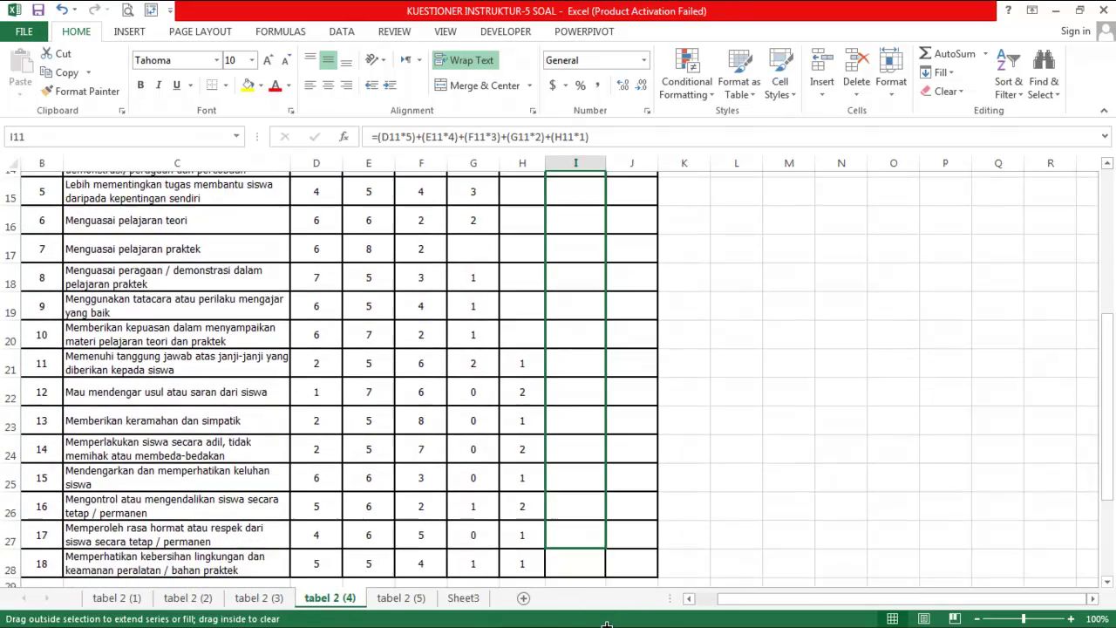
{"action": "left_click_drag", "start_coordinate": [607, 620], "coordinate": [595, 522]}
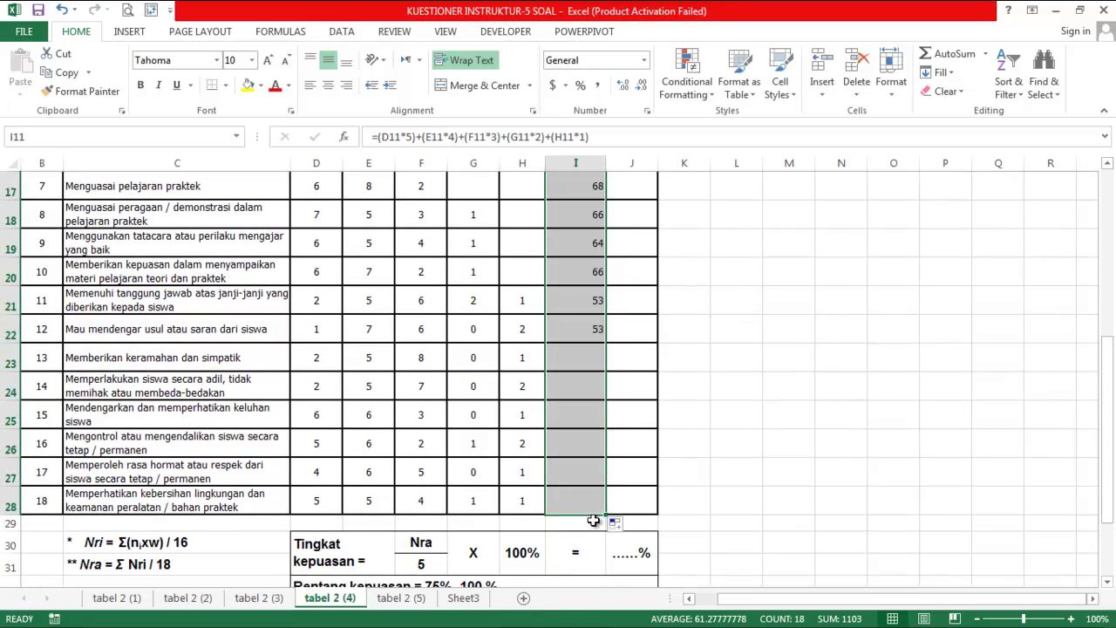
{"action": "left_click_drag", "start_coordinate": [1109, 419], "coordinate": [1101, 250]}
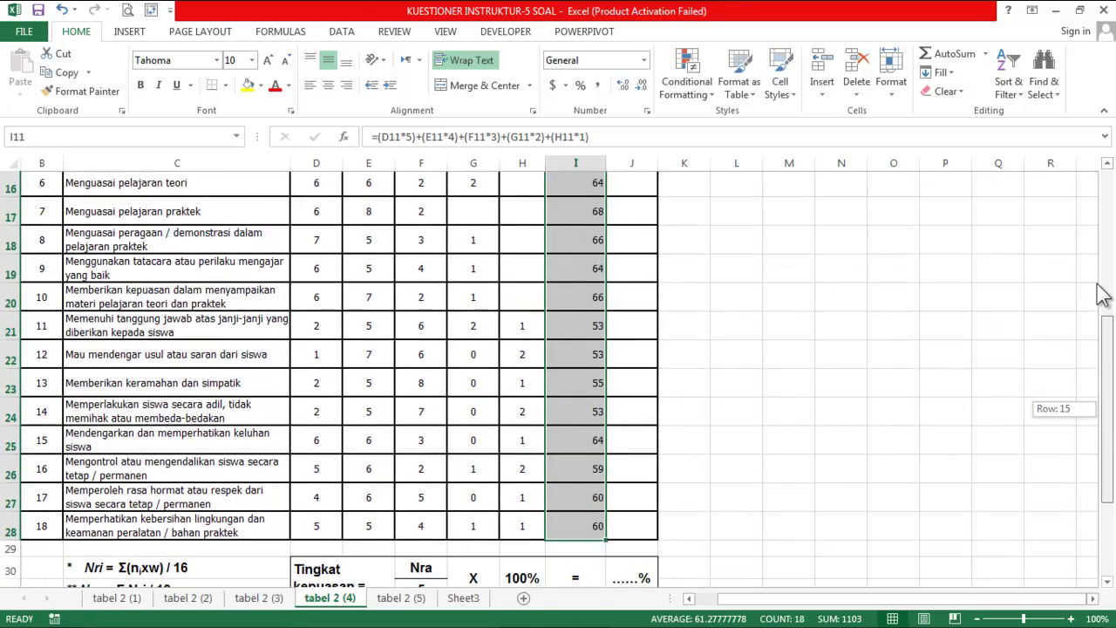
- Fill =I11/16 from J11 down to J28, giving 4.1875 for factor 2 and 3.75 for factor 18
{"action": "left_click", "coordinate": [650, 340]}
{"action": "type", "text": "=I11/16"}
{"action": "key", "text": "ctrl+Return"}
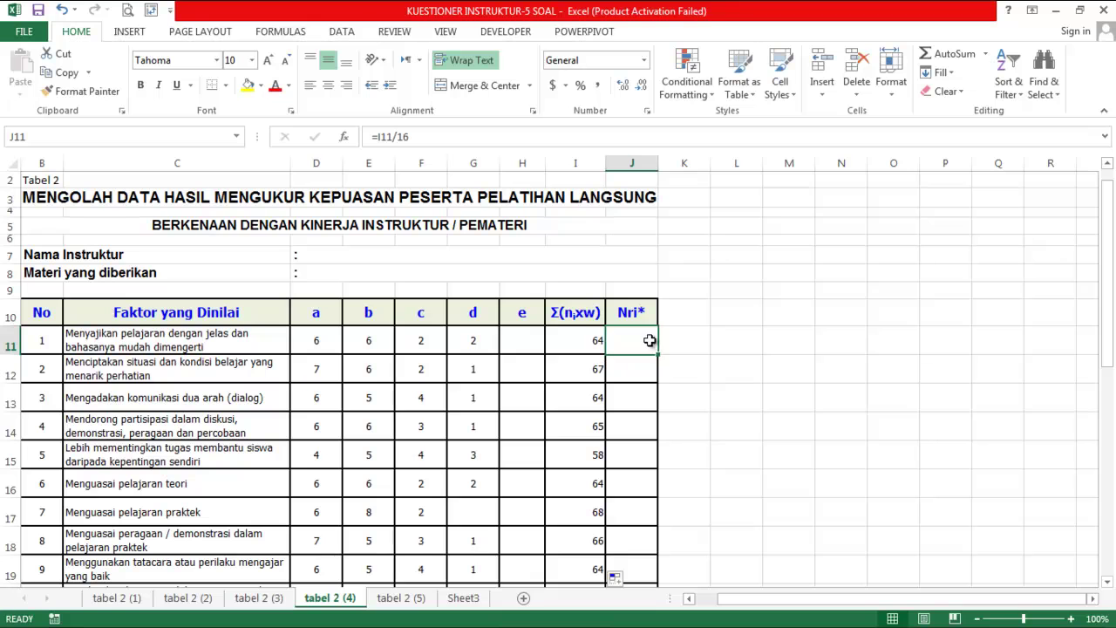
{"action": "mouse_move", "coordinate": [659, 418]}
{"action": "left_mouse_down"}
{"action": "mouse_move", "coordinate": [649, 561]}
{"action": "mouse_move", "coordinate": [642, 524]}
{"action": "left_mouse_up"}
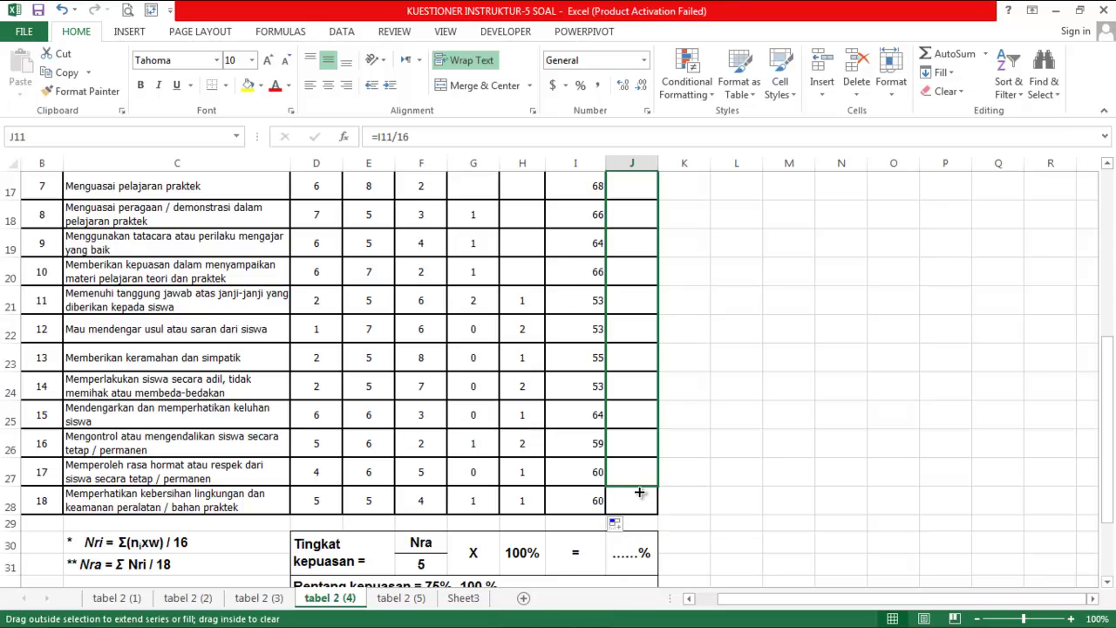
{"action": "left_click_drag", "start_coordinate": [642, 524], "coordinate": [640, 510]}
{"action": "left_click", "coordinate": [766, 444]}
{"action": "scroll", "coordinate": [766, 443], "scroll_direction": "down", "scroll_amount": 1}
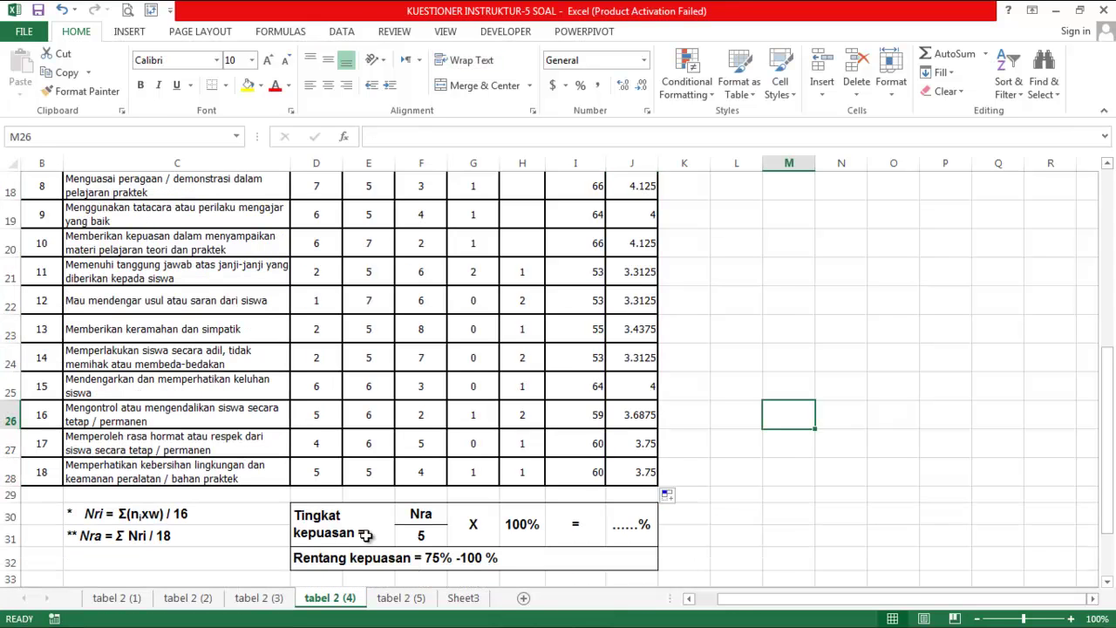
{"action": "left_click_drag", "start_coordinate": [1110, 394], "coordinate": [1107, 218]}
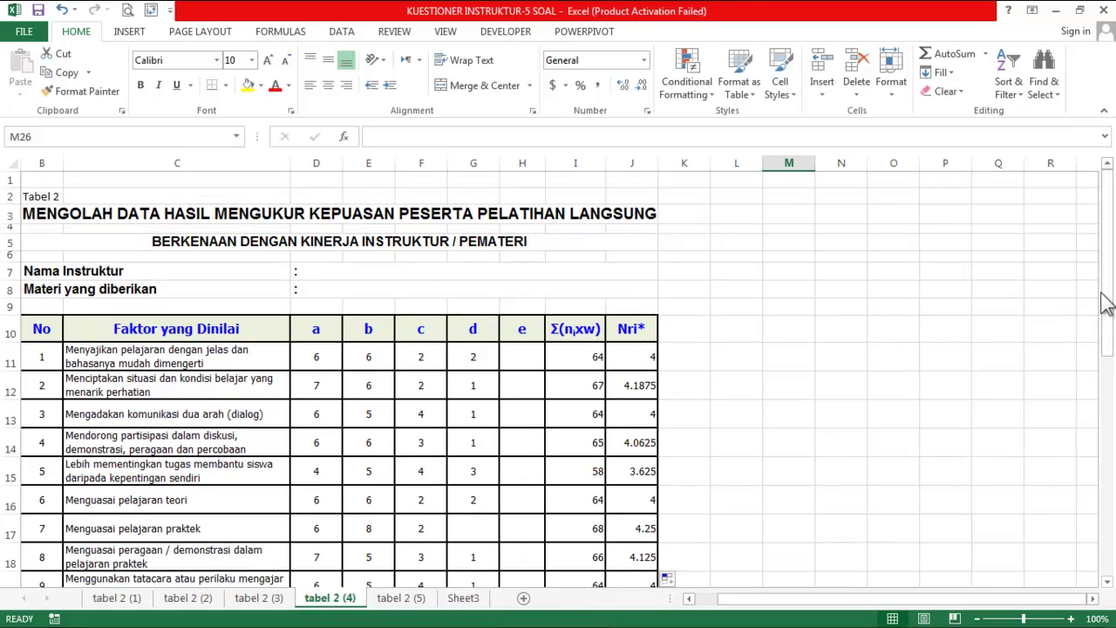
- Enter =SUM(J11:J28) in J29 for an Nri total of 68.9375
{"action": "scroll", "coordinate": [1104, 300], "scroll_direction": "down", "scroll_amount": 4}
{"action": "left_click", "coordinate": [635, 379]}
{"action": "type", "text": "=sum(J11:J28)"}
{"action": "key", "text": "Return"}
{"action": "left_click", "coordinate": [632, 469]}
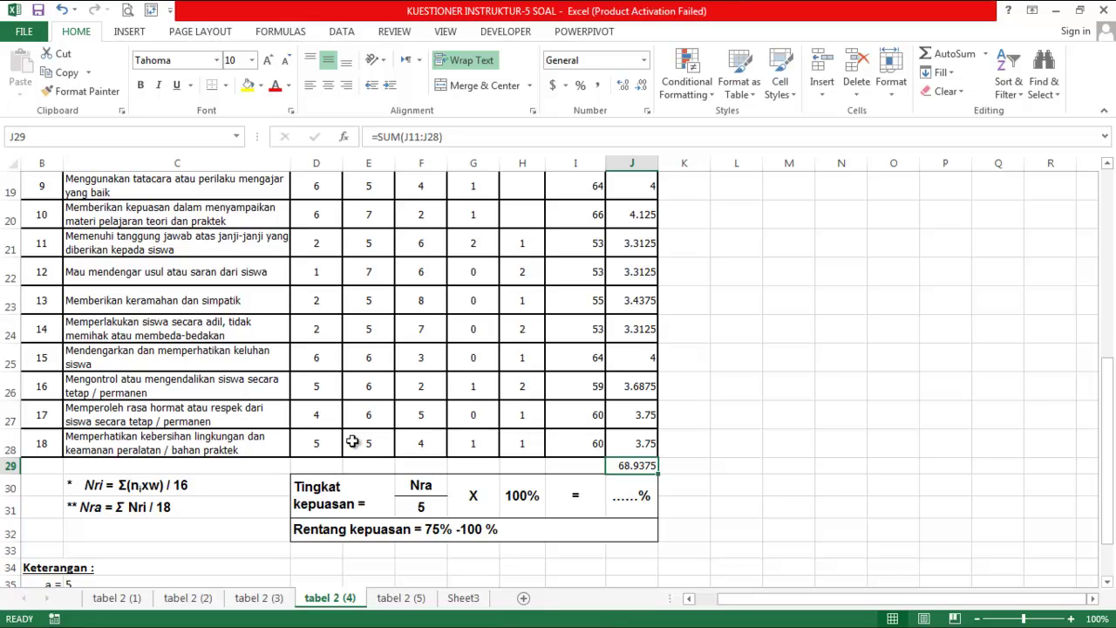
{"action": "left_click", "coordinate": [428, 481]}
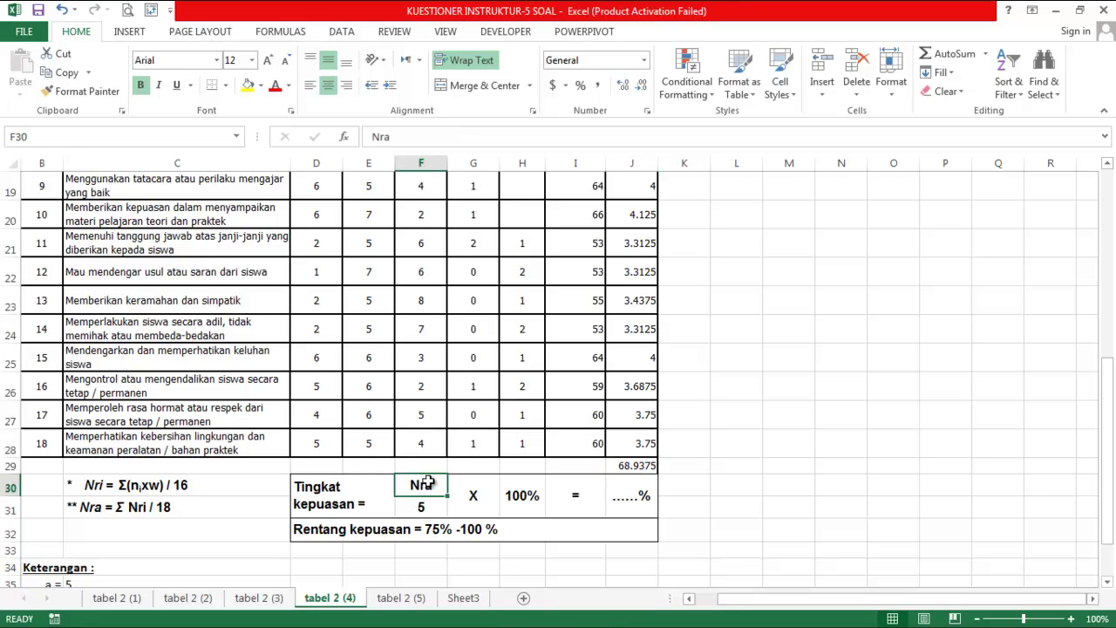
- Enter =J29/18 in the Nra cell F30, giving 3.82986111
{"action": "type", "text": "="}
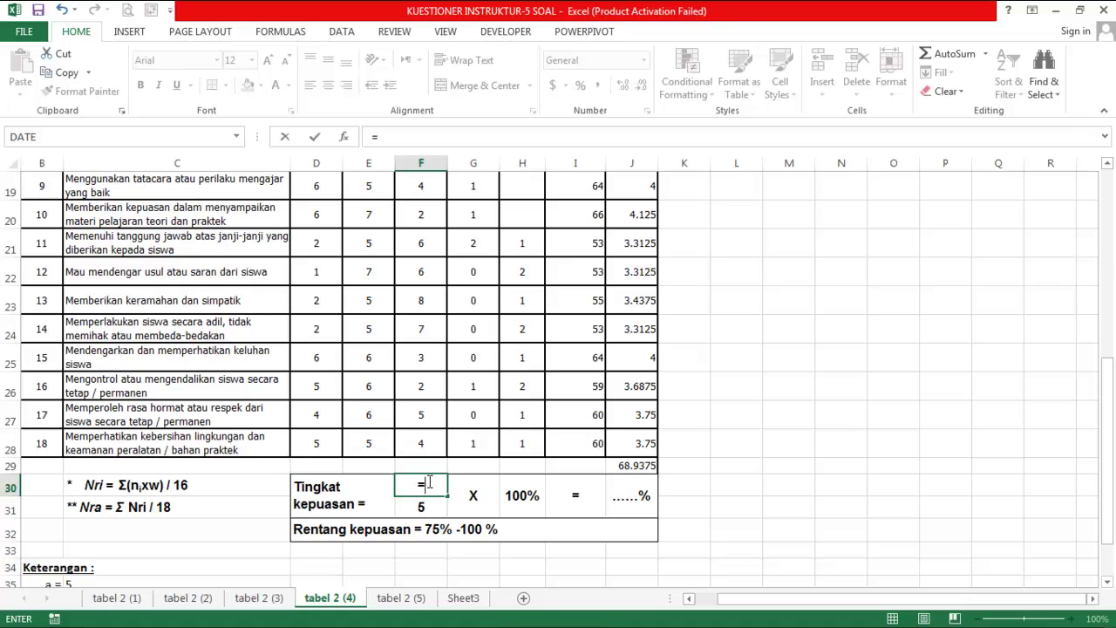
{"action": "left_click", "coordinate": [624, 466]}
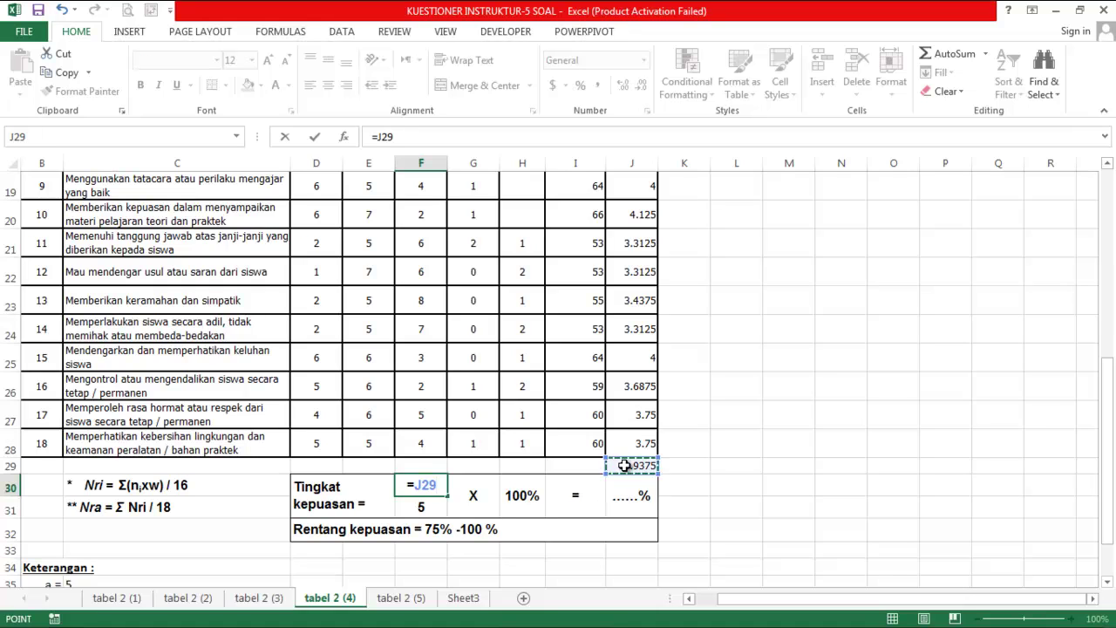
{"action": "type", "text": "/"}
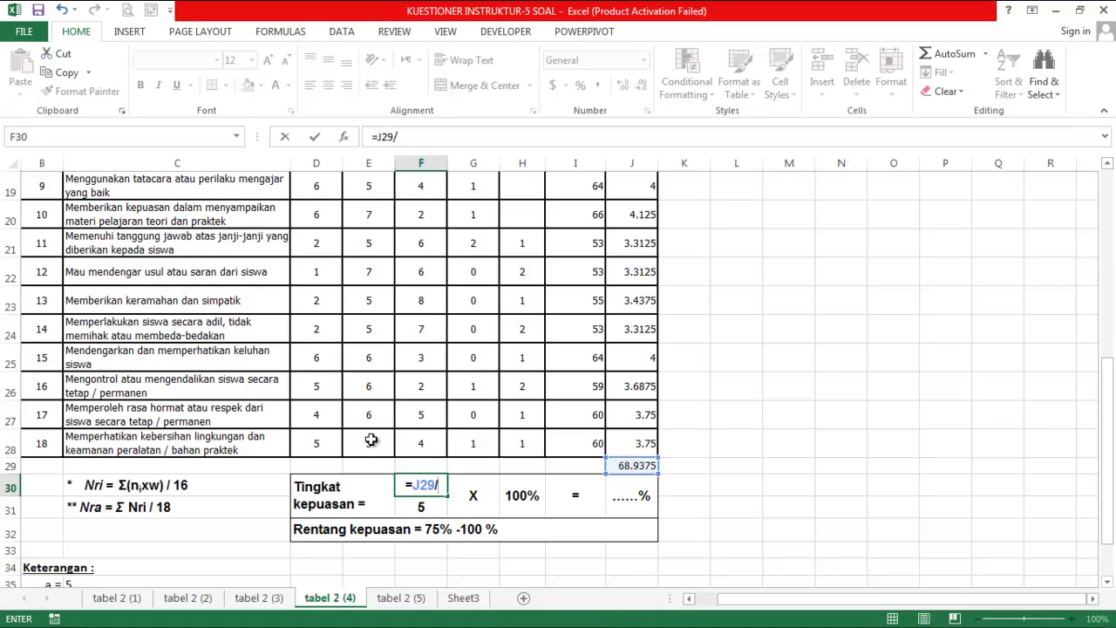
{"action": "type", "text": "18"}
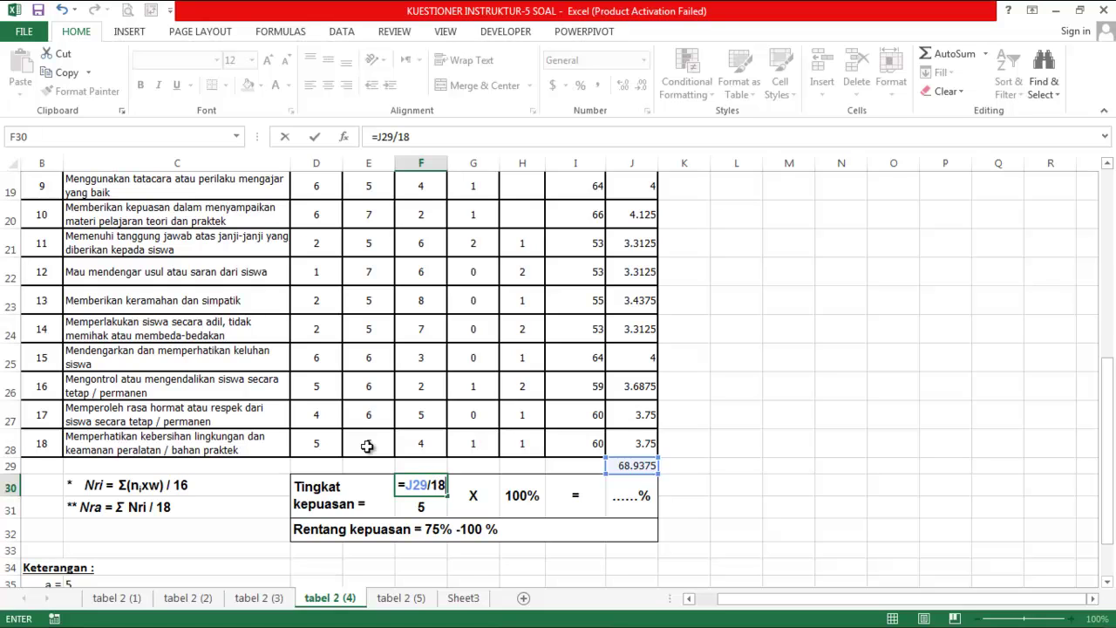
{"action": "key", "text": "Return"}
{"action": "left_click", "coordinate": [670, 495]}
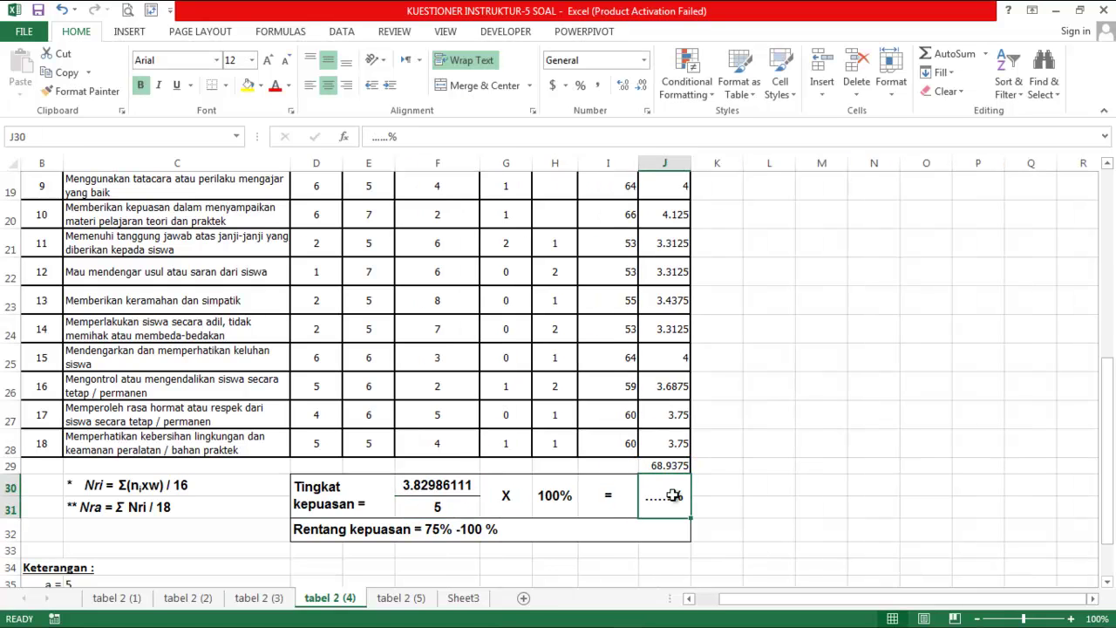
- Enter =(F30/F31)*100% in J30, showing a satisfaction level of 0.76597222
{"action": "type", "text": "="}
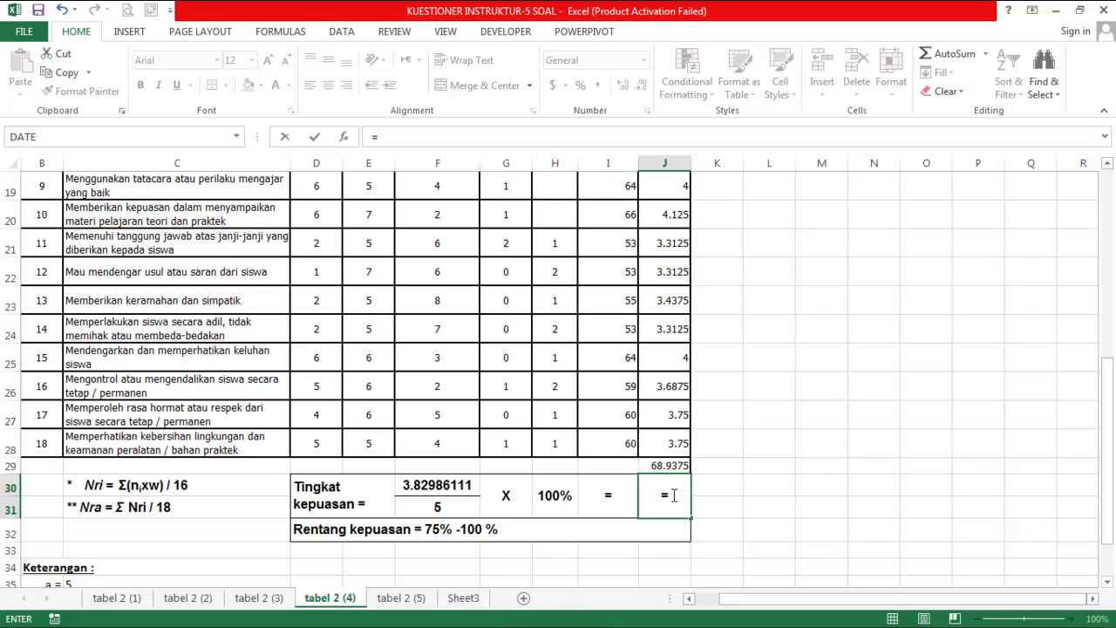
{"action": "left_click", "coordinate": [459, 484]}
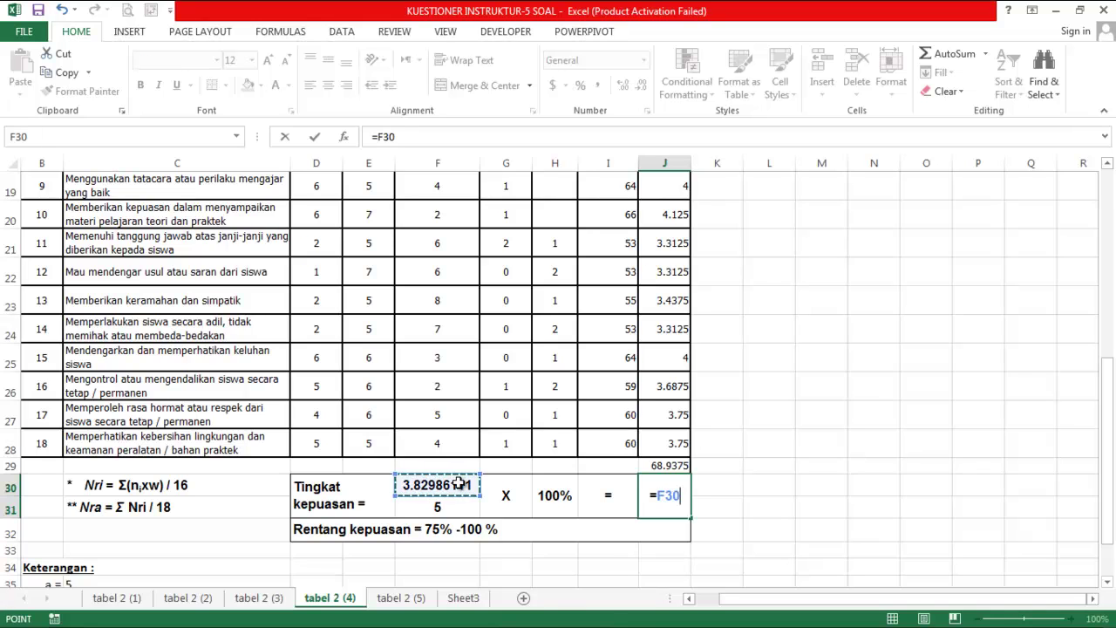
{"action": "type", "text": "/"}
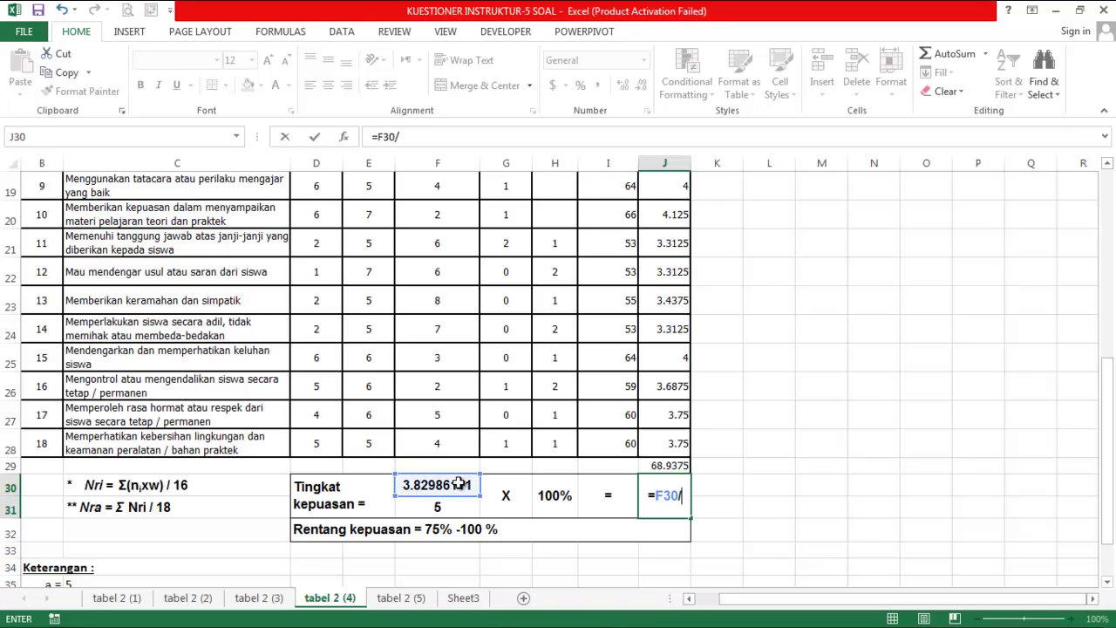
{"action": "left_click", "coordinate": [459, 505]}
{"action": "left_click", "coordinate": [649, 487]}
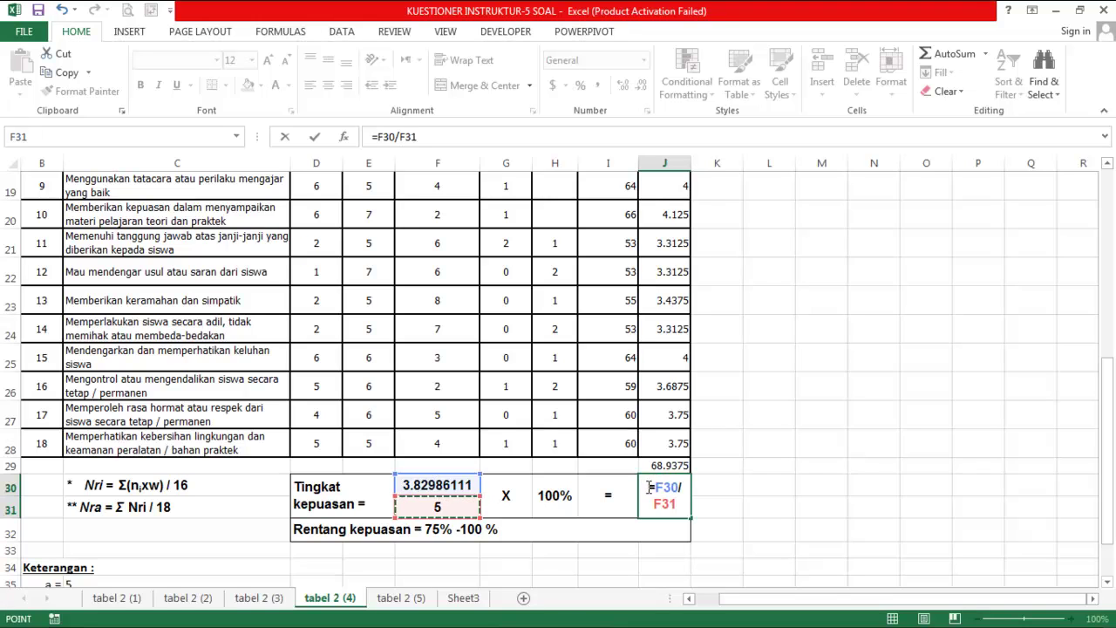
{"action": "type", "text": "(F30/F31)"}
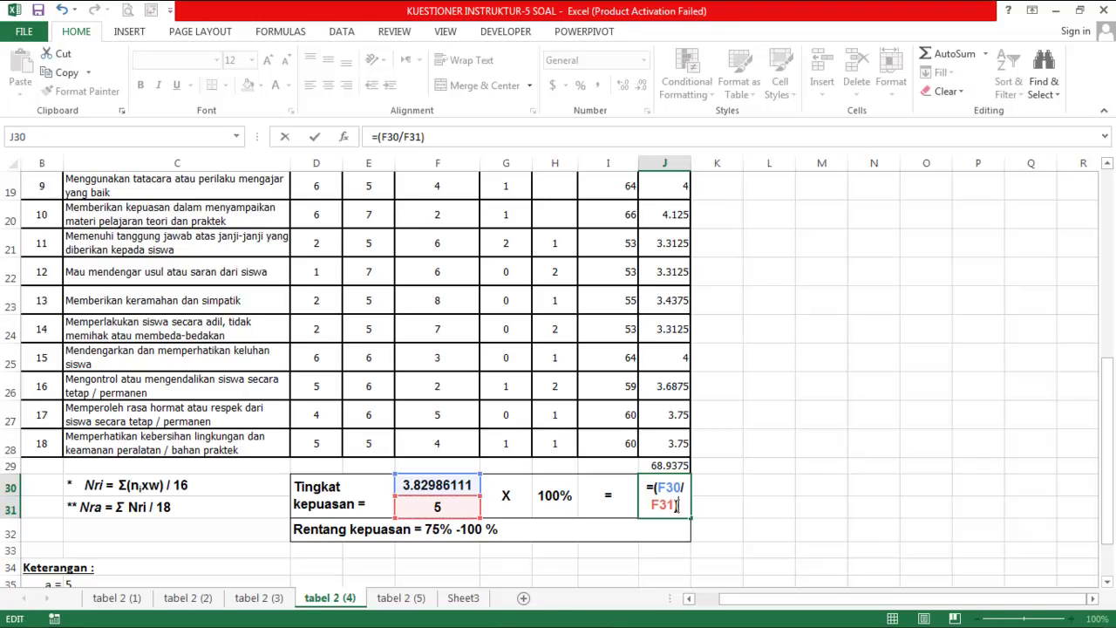
{"action": "type", "text": "*"}
{"action": "type", "text": "100"}
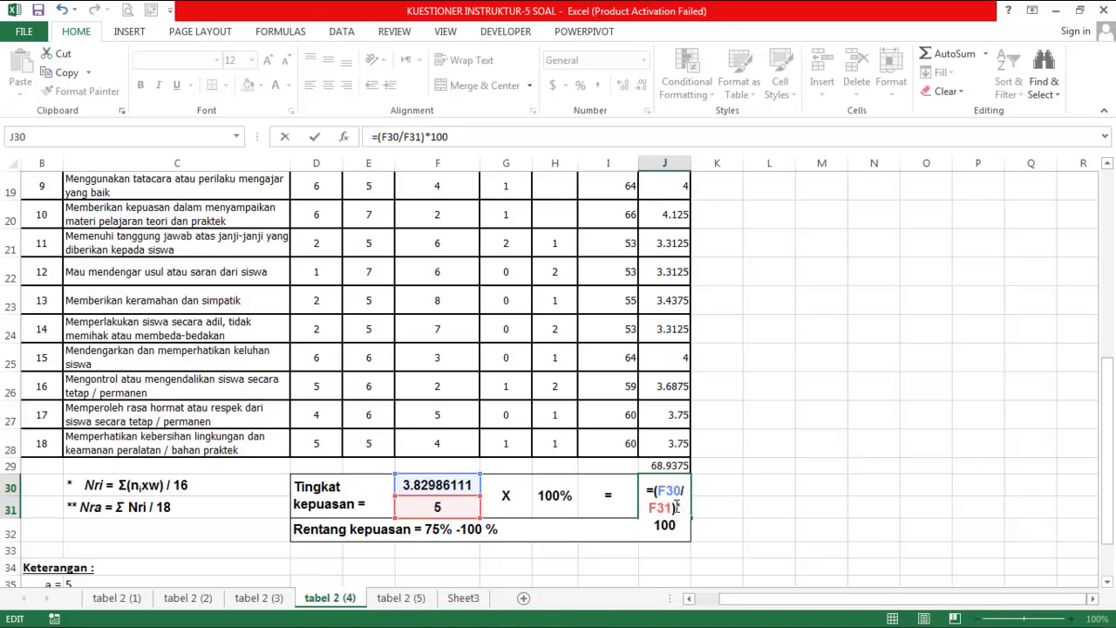
{"action": "type", "text": "%"}
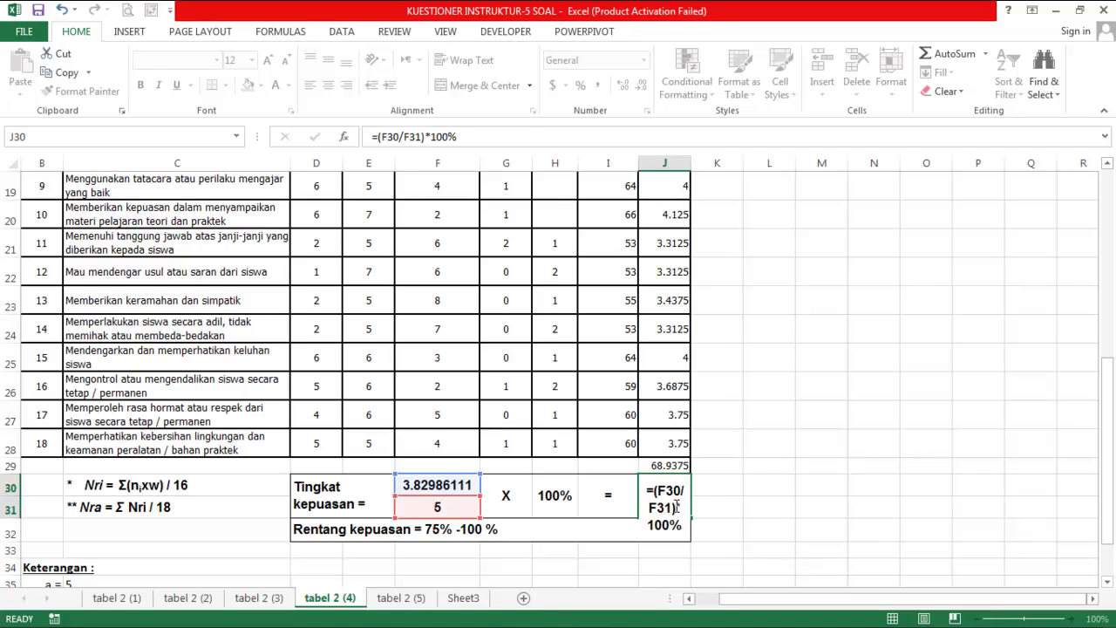
{"action": "key", "text": "Return"}
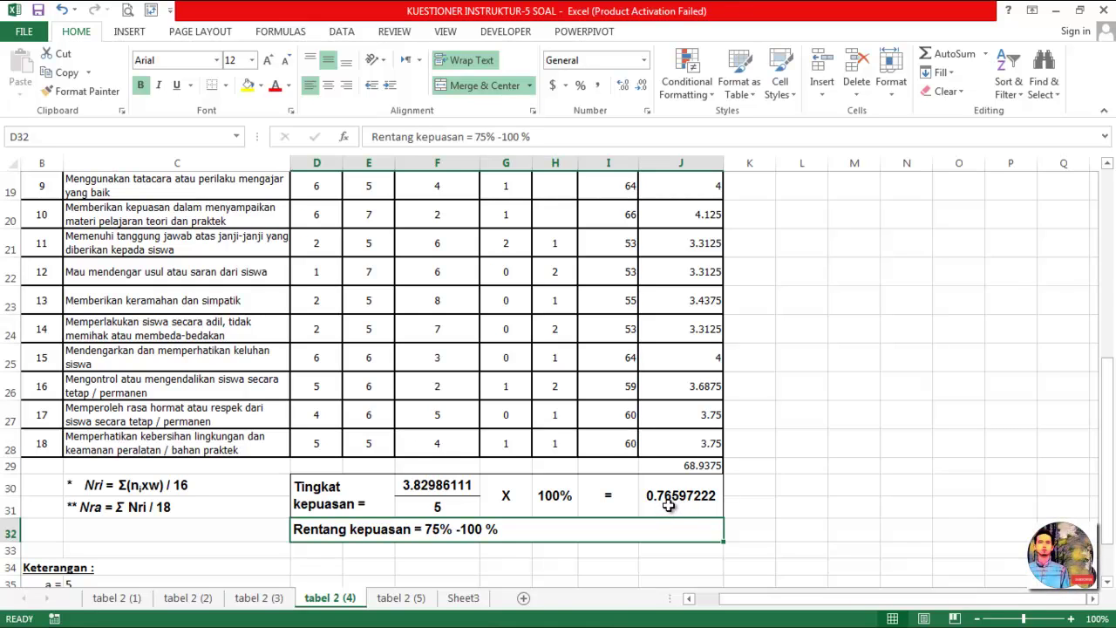
{"action": "left_click", "coordinate": [672, 501]}
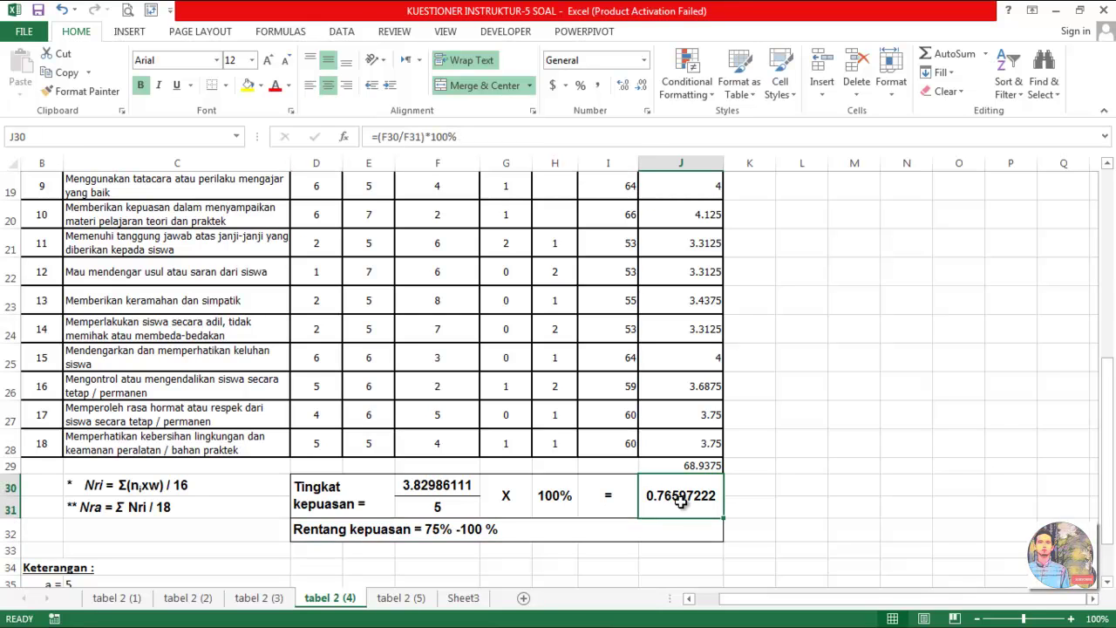
{"action": "scroll", "coordinate": [1110, 418], "scroll_direction": "up", "scroll_amount": 2}
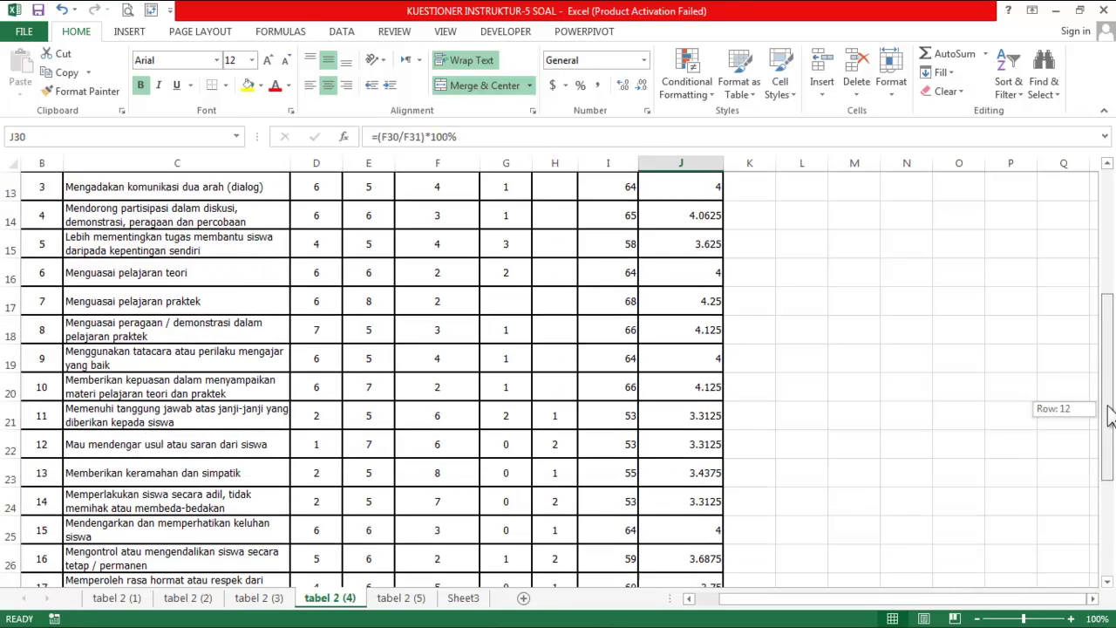
{"action": "left_click_drag", "start_coordinate": [1110, 418], "coordinate": [1096, 248]}
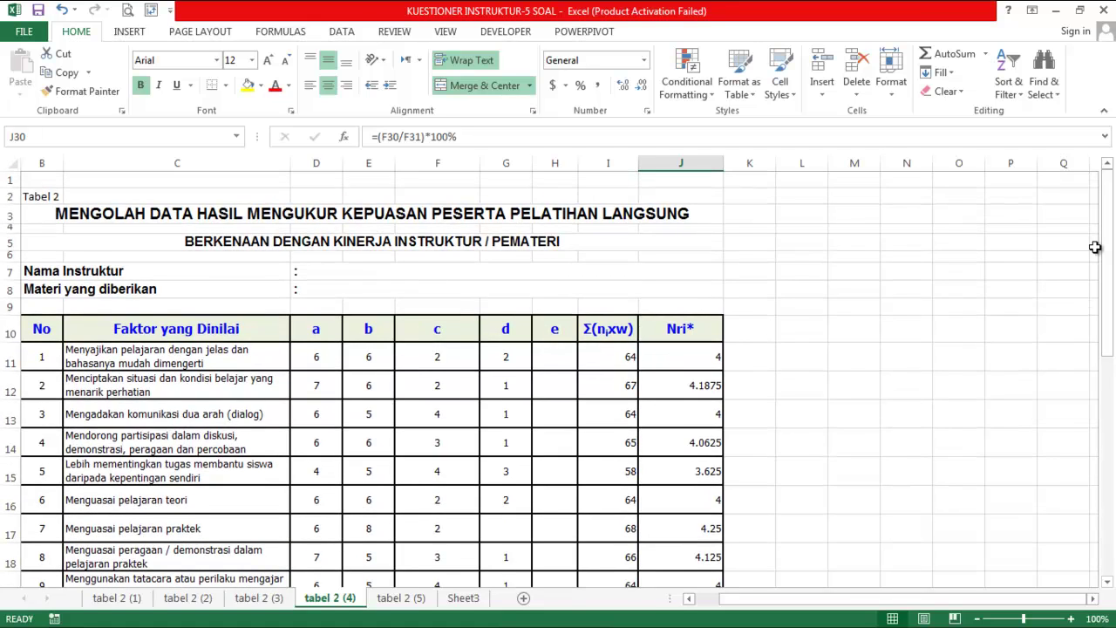